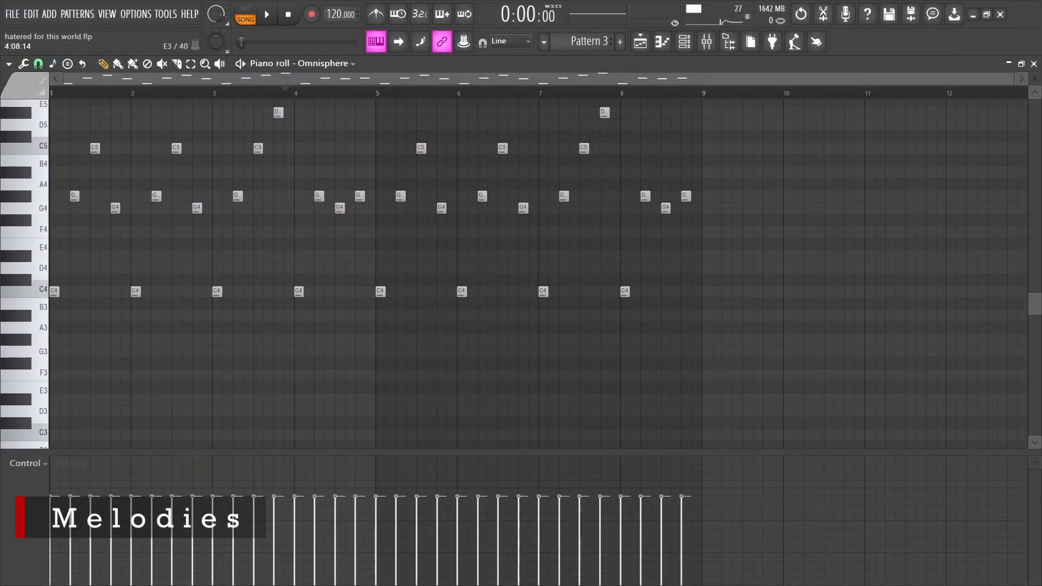
Switch playback to pattern mode and play the Omnisphere melody of Pattern 3 in the piano roll
scroll(332, 387, up, 2)
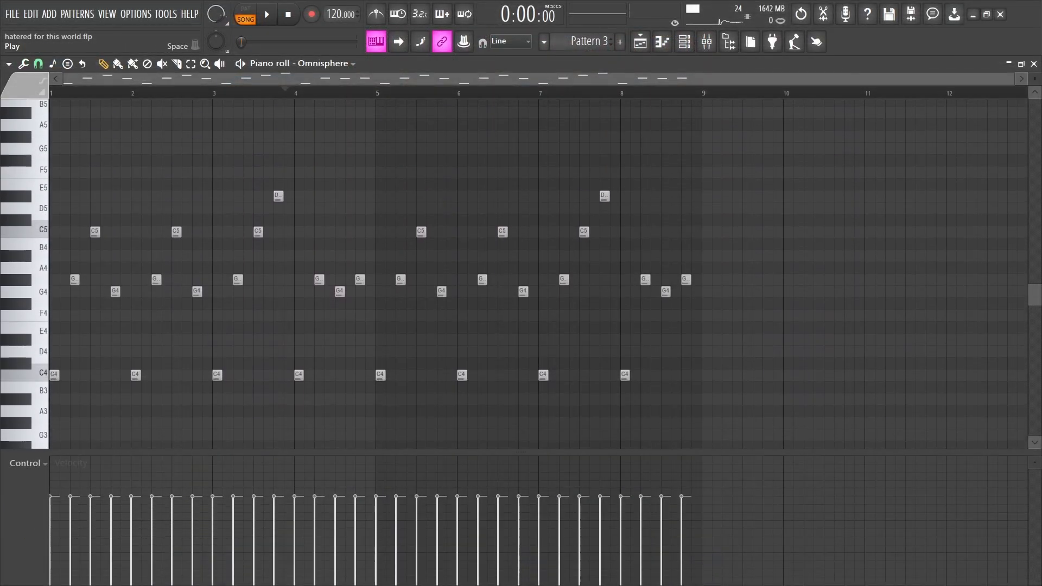
click(245, 15)
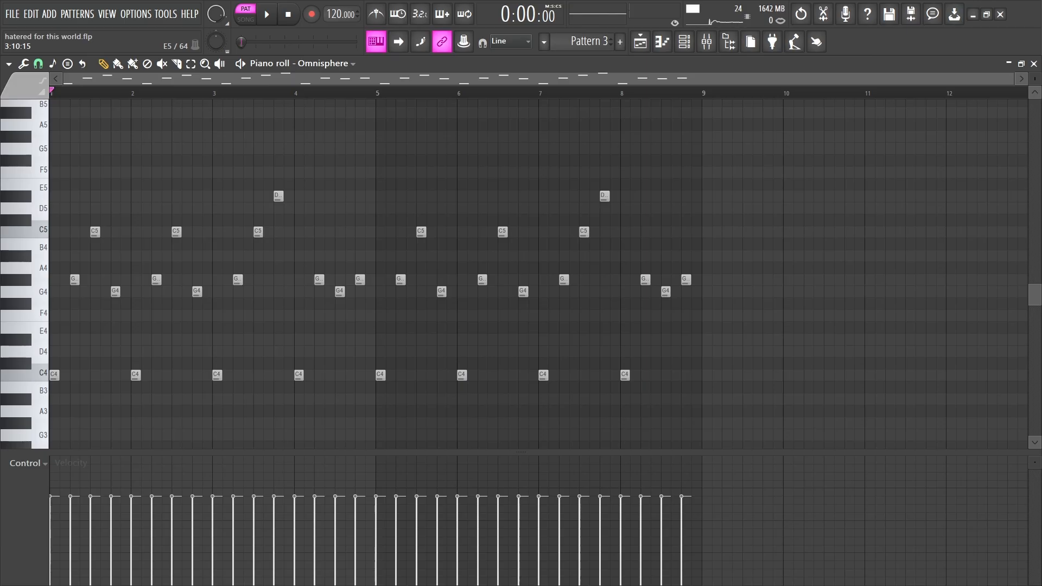
key(space)
click(26, 375)
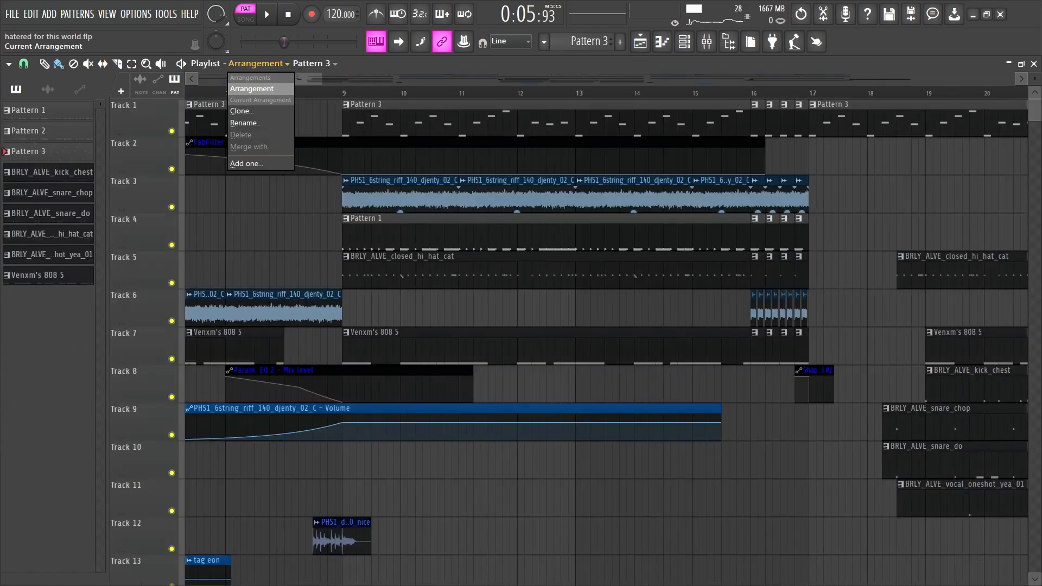
Set the song position to bar 9, where the djenty guitar riff clips on Track 3 begin
drag(299, 244, 326, 244)
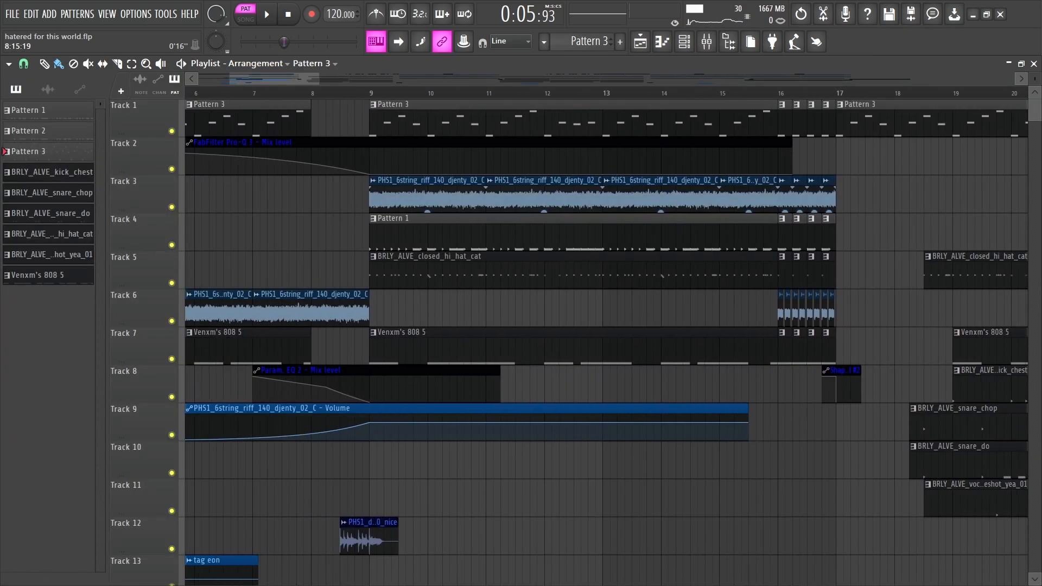
click(369, 93)
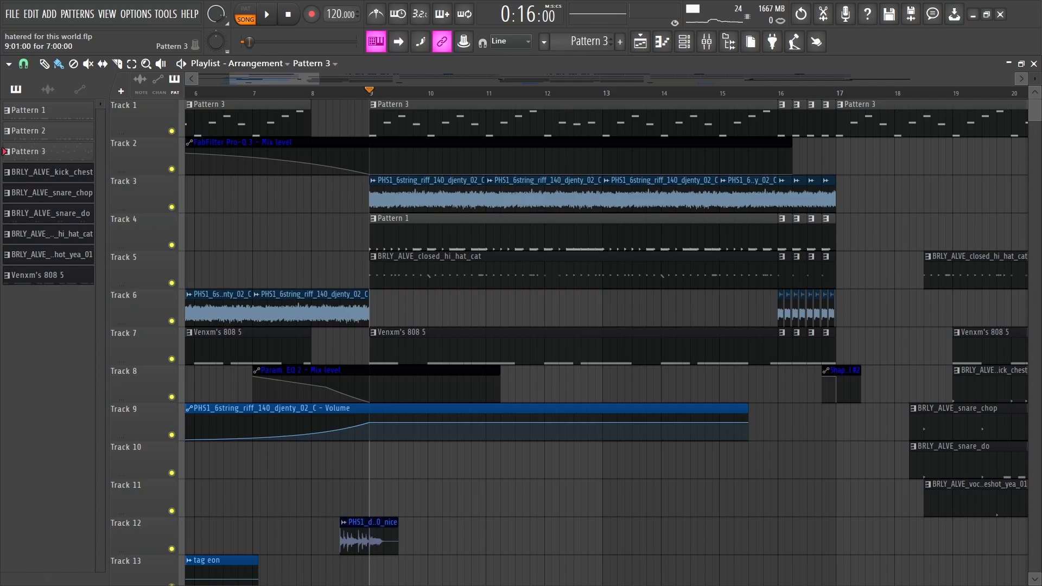
scroll(319, 326, down, 2)
mouse_move(312, 326)
mouse_down()
mouse_move(218, 325)
mouse_move(317, 325)
mouse_up()
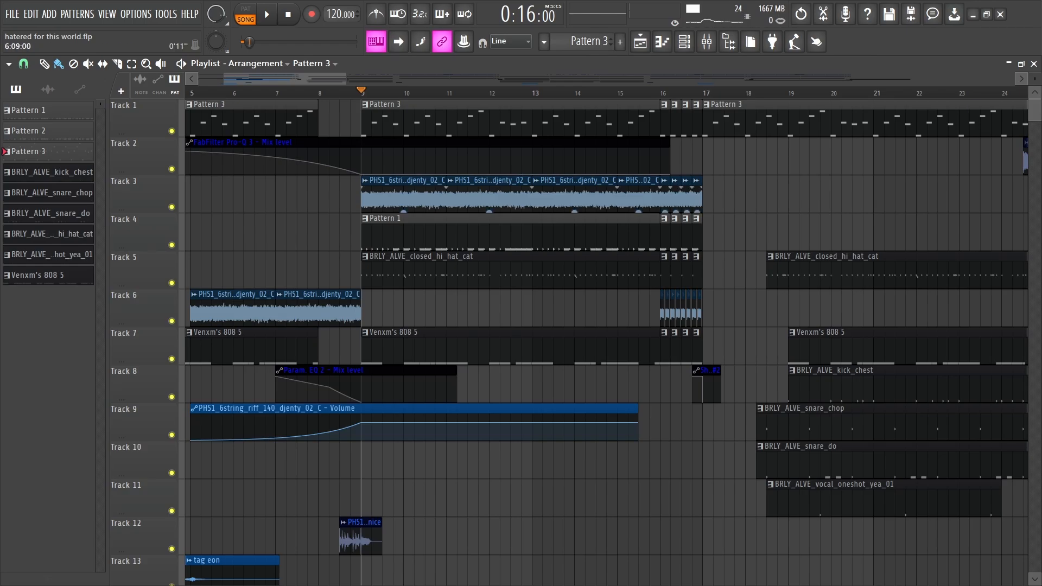
scroll(606, 329, right, 3)
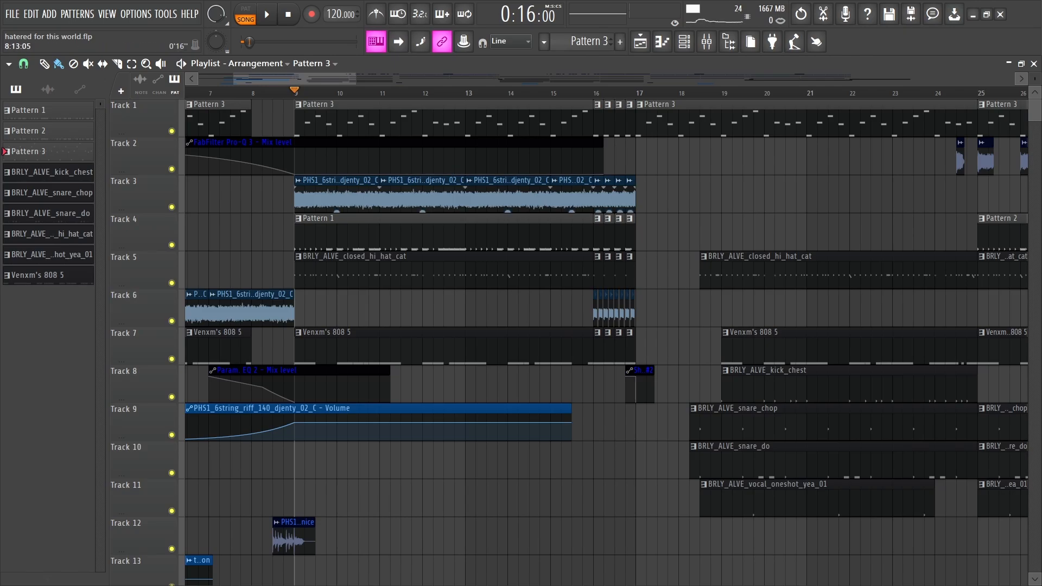
Go to the 6string_riff_150_break clips on Track 2 and set the song position at bar 69, then near bar 72
drag(337, 79, 691, 79)
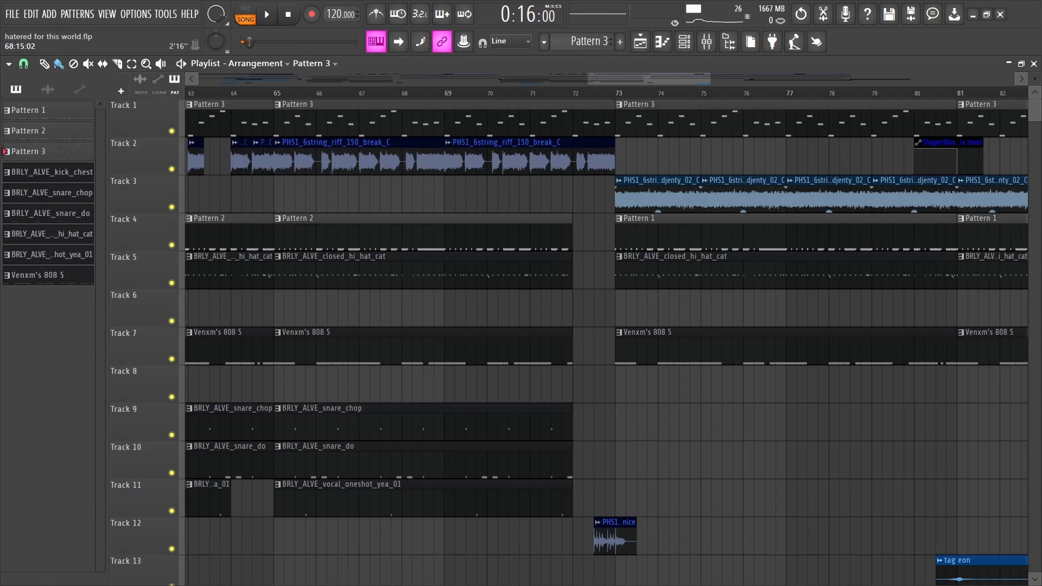
click(444, 91)
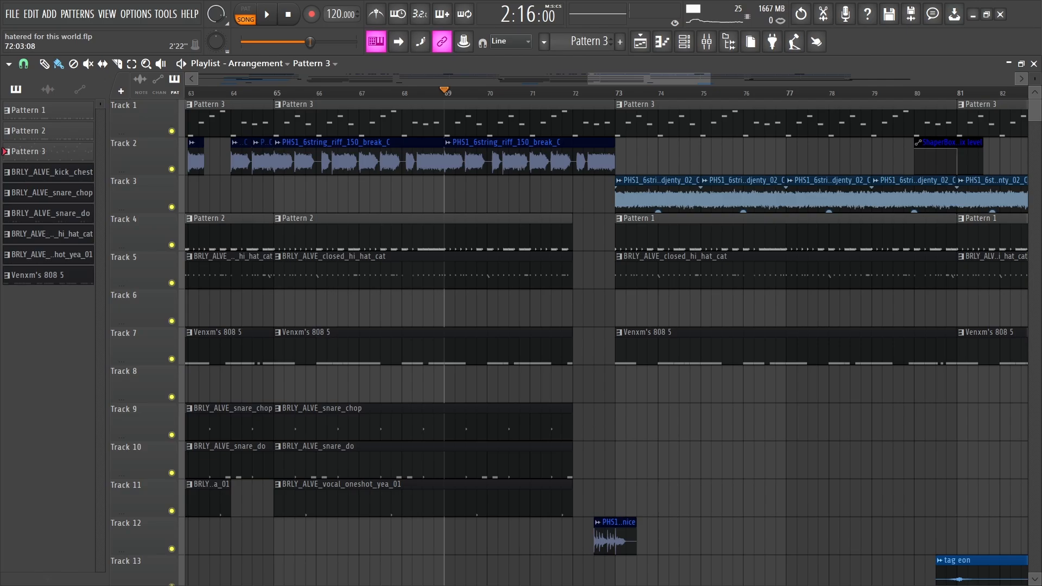
click(581, 91)
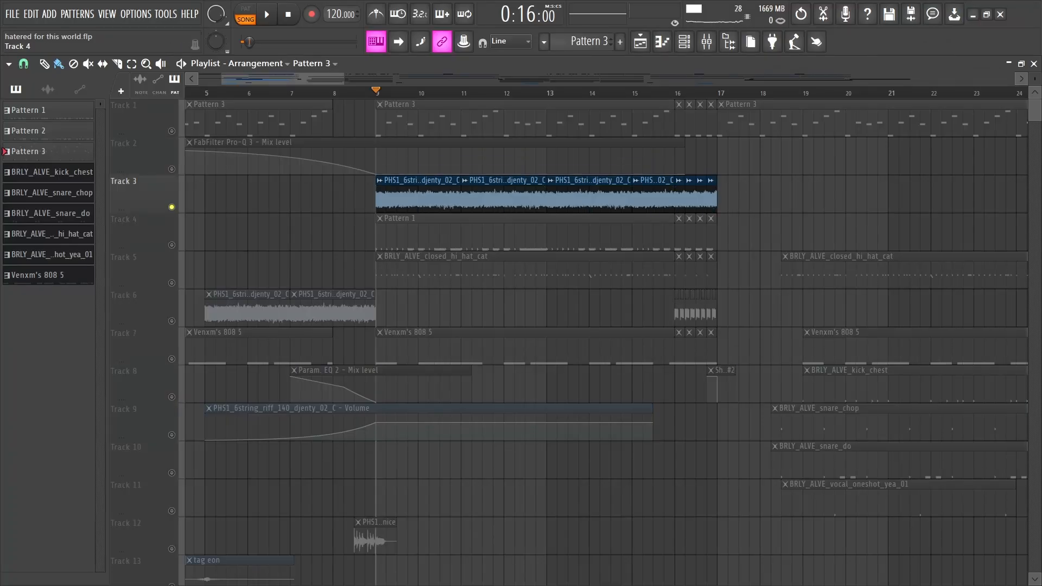
Place the song position at bar 11, at the joint between two djenty riff clips on Track 3
scroll(482, 92, up, 4)
click(393, 93)
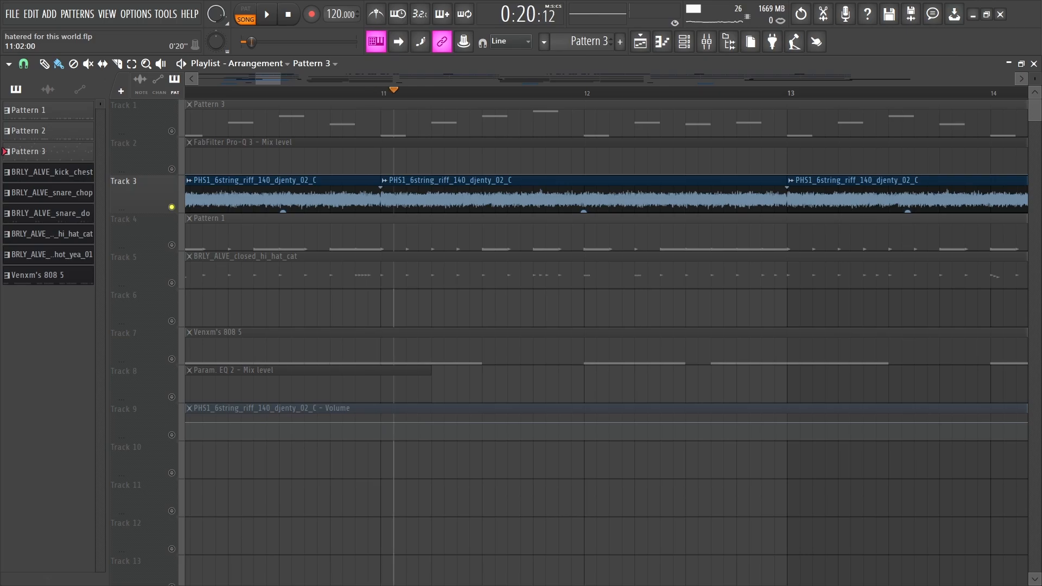
click(368, 92)
scroll(368, 93, up, 6)
drag(372, 92, 468, 93)
scroll(468, 93, left, 1)
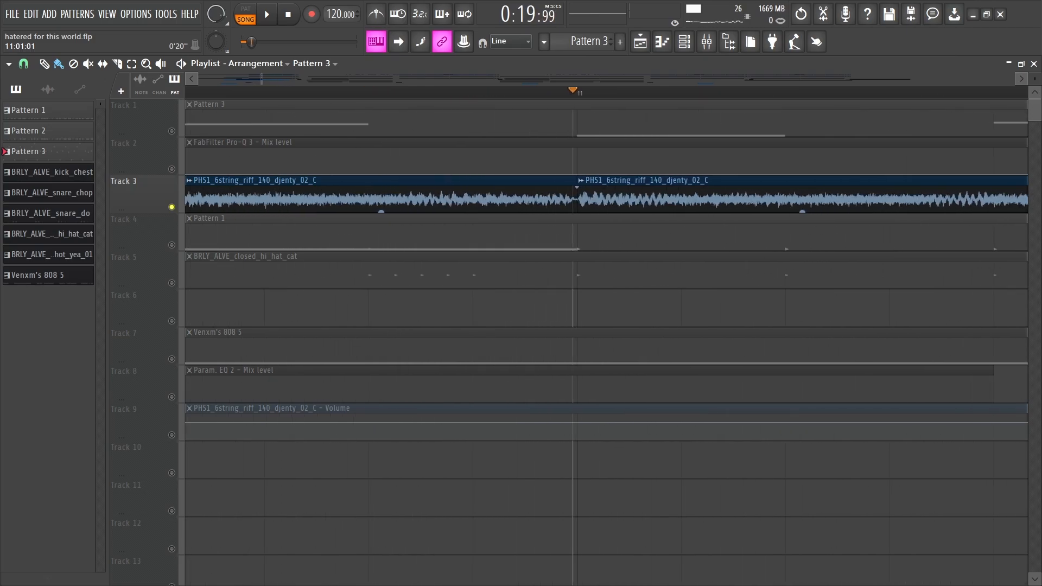
Unsolo Track 3 so that all playlist tracks are active
scroll(599, 93, down, 8)
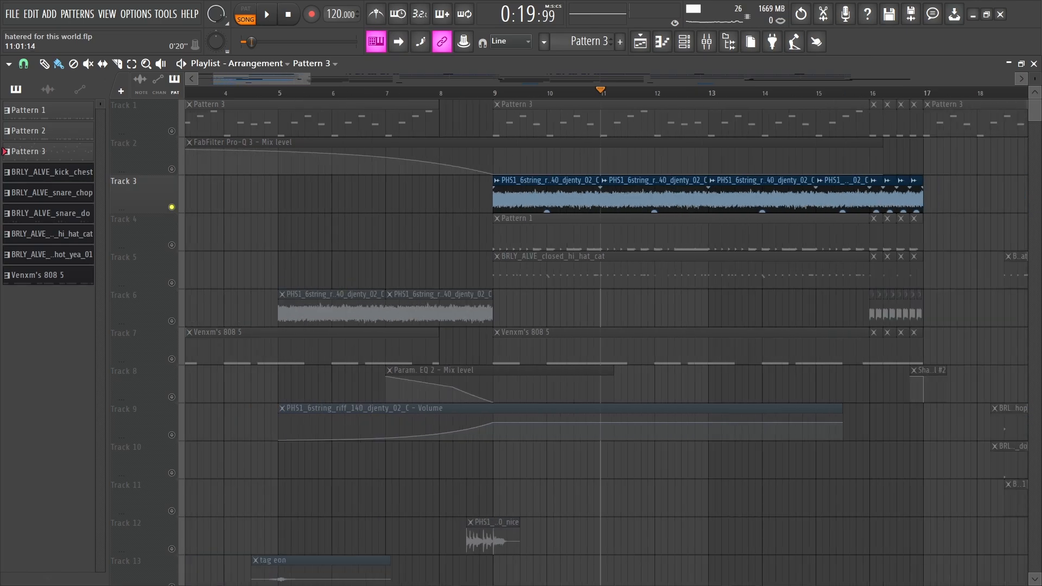
scroll(882, 93, up, 2)
scroll(605, 93, down, 3)
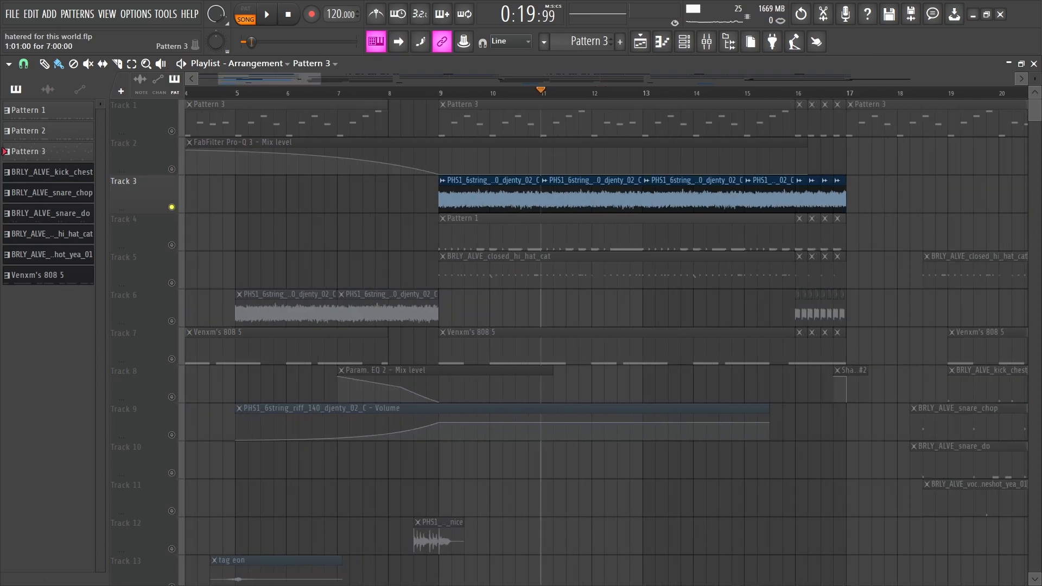
scroll(606, 329, right, 3)
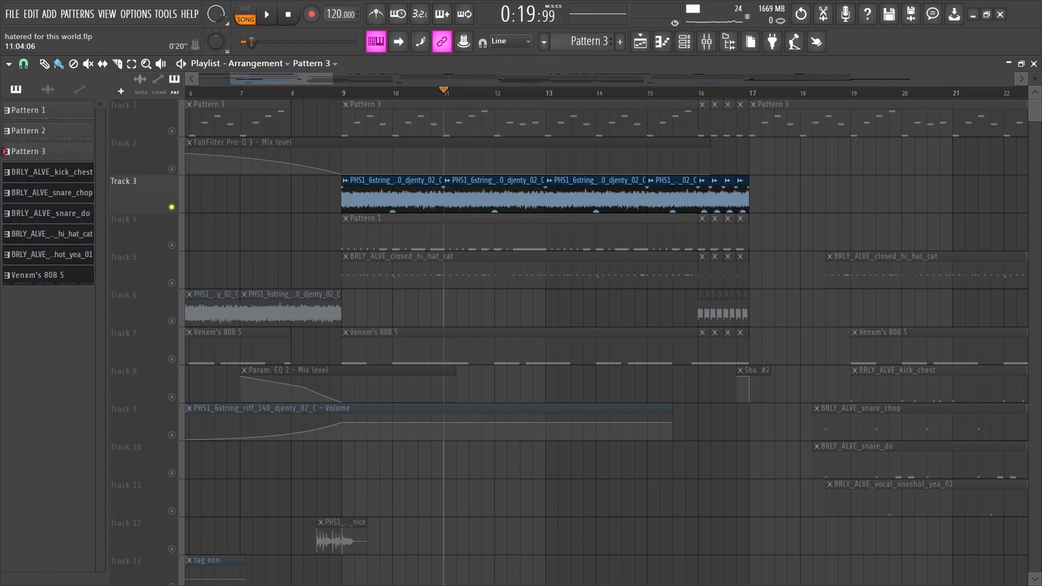
right_click(171, 207)
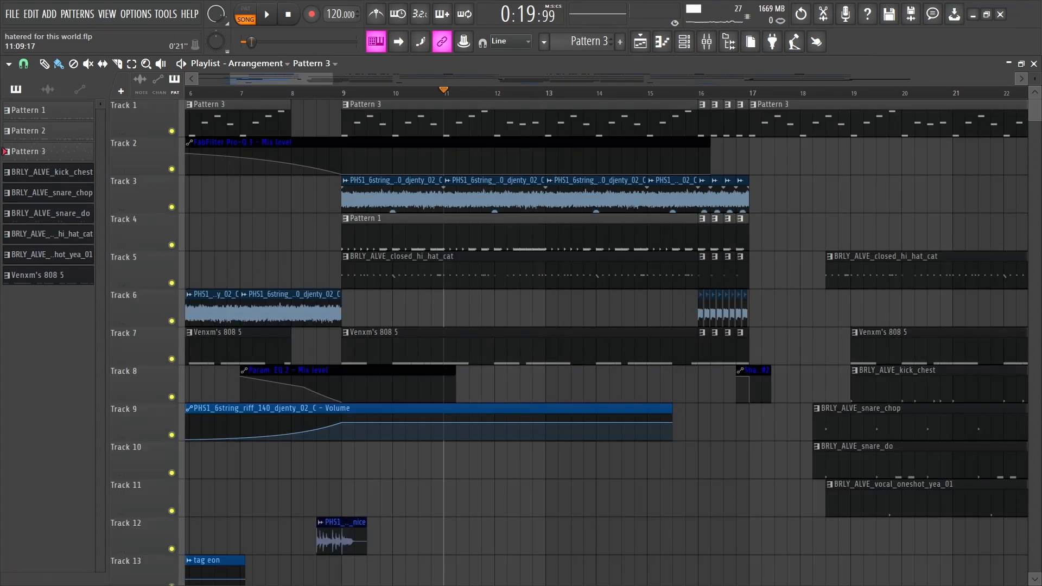
Play the guitar break section of the arrangement from bar 25, and stop playback after bar 34
scroll(330, 234, right, 10)
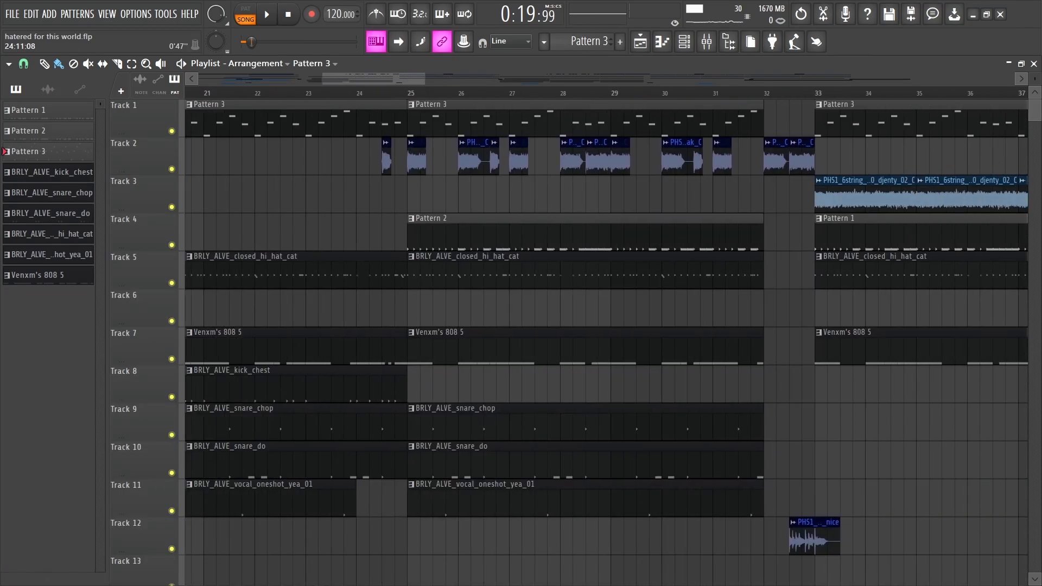
click(408, 93)
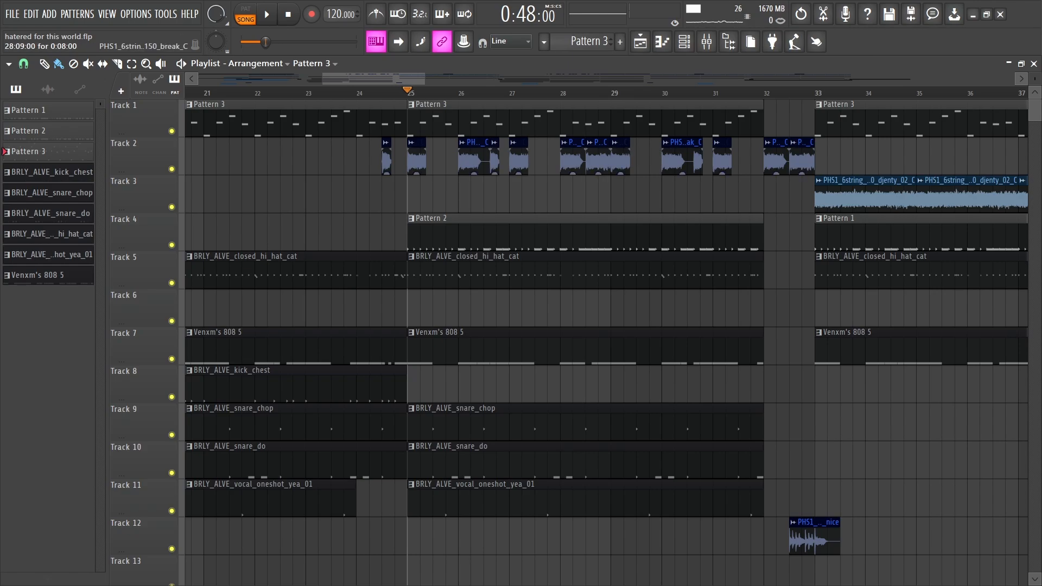
key(space)
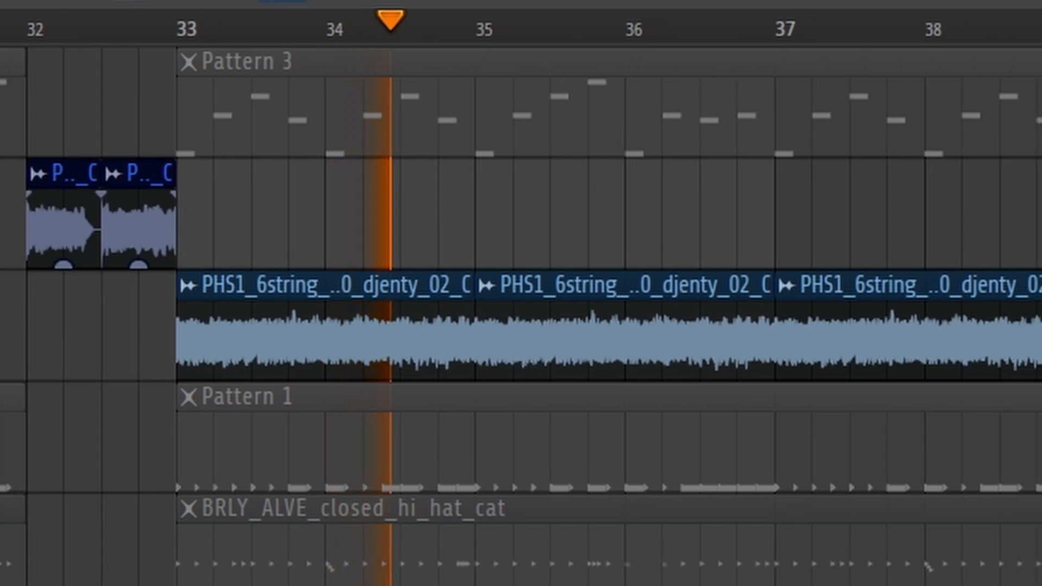
key(space)
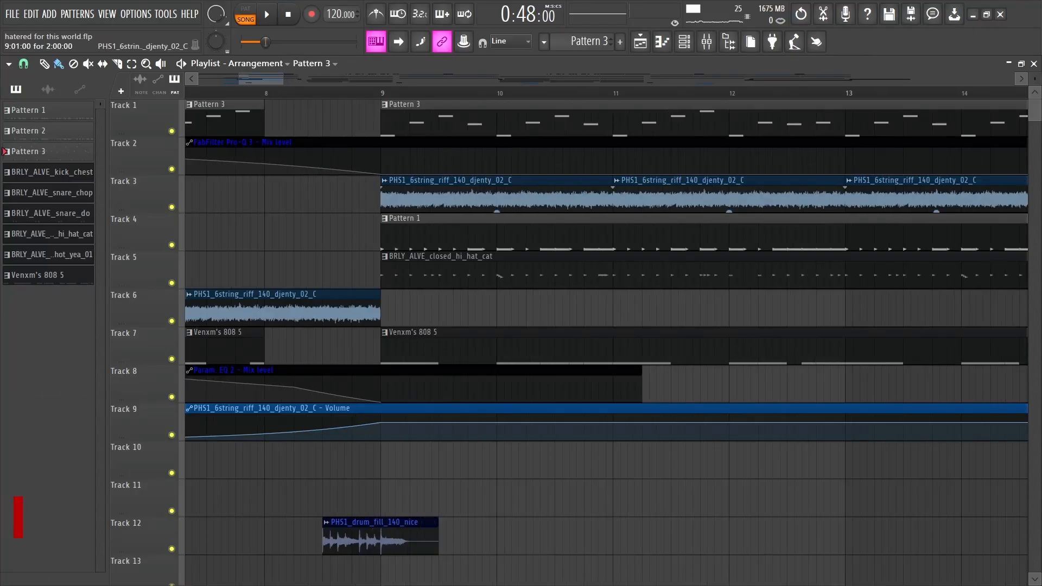
Select Pattern 1, switch to pattern mode and open the channel rack to show its drum channels
click(404, 219)
click(245, 14)
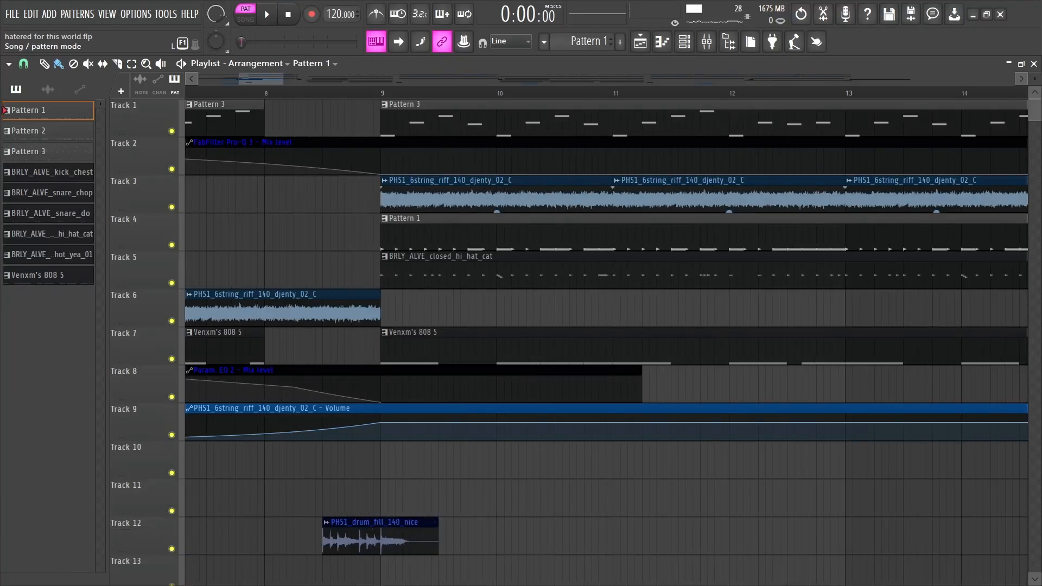
key(F6)
drag(412, 139, 486, 127)
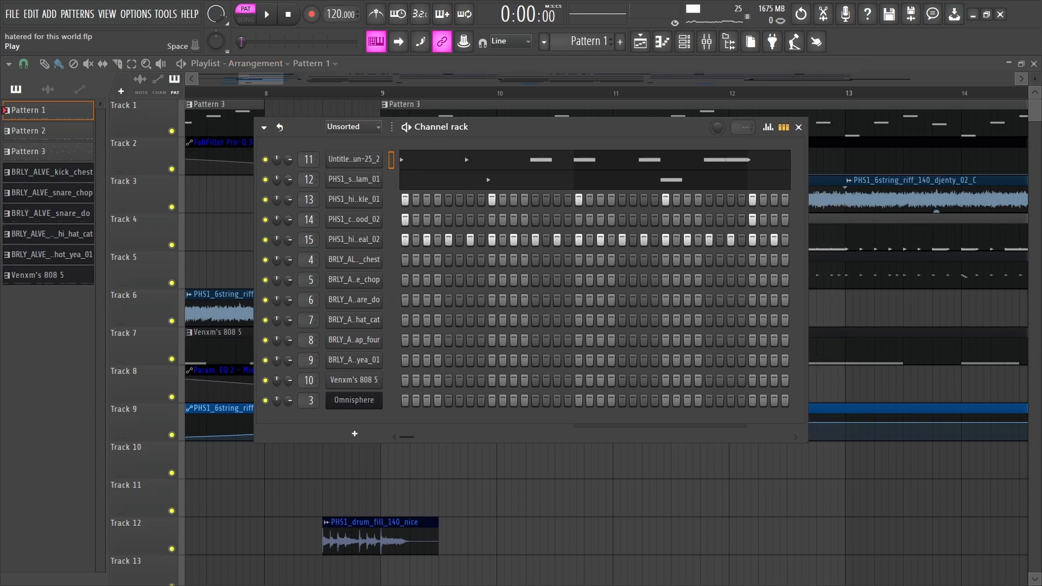
drag(478, 127, 500, 113)
View the notes of channel 11 in the piano roll, and close it to return to the channel rack
key(F7)
key(F7)
click(508, 146)
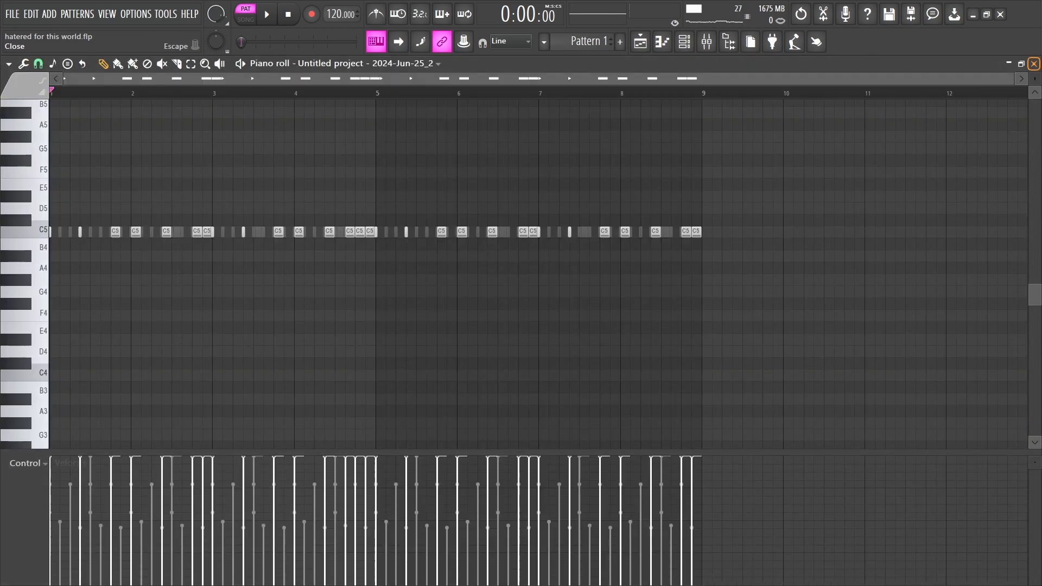
click(1034, 63)
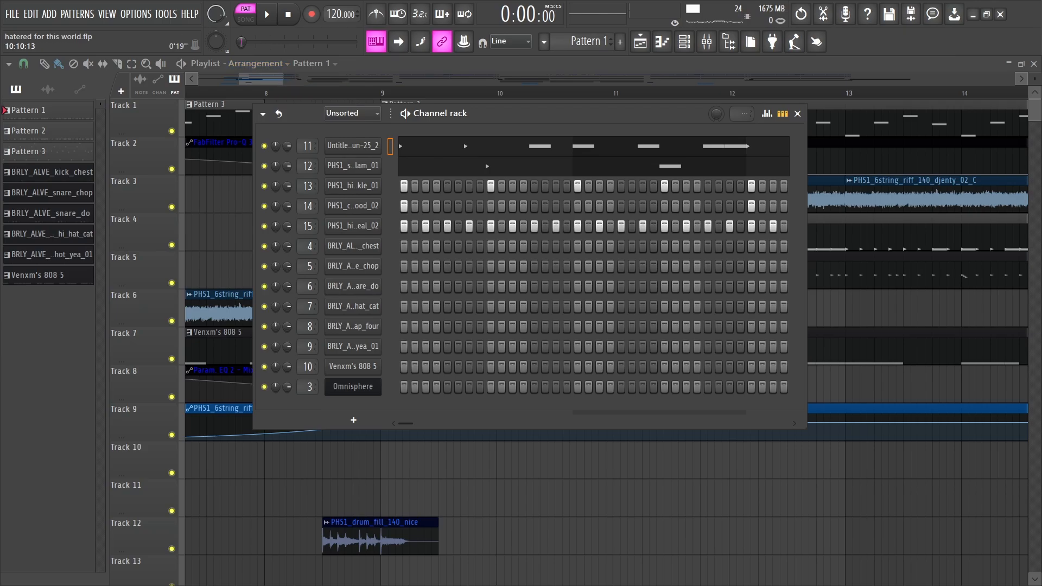
Play Pattern 1, follow channel 11's notes in the piano roll during playback, and stop it
drag(568, 113, 530, 116)
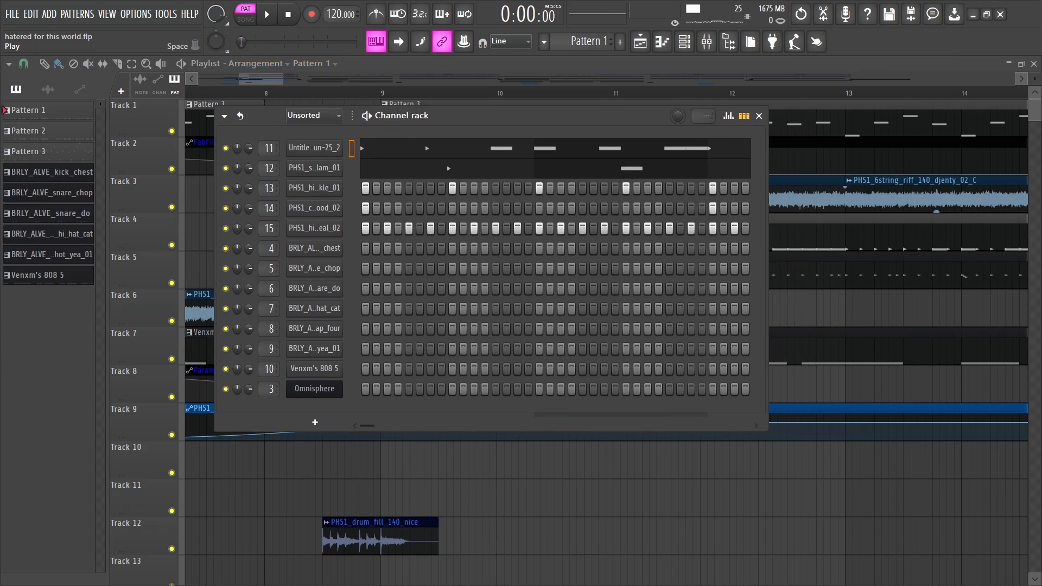
key(space)
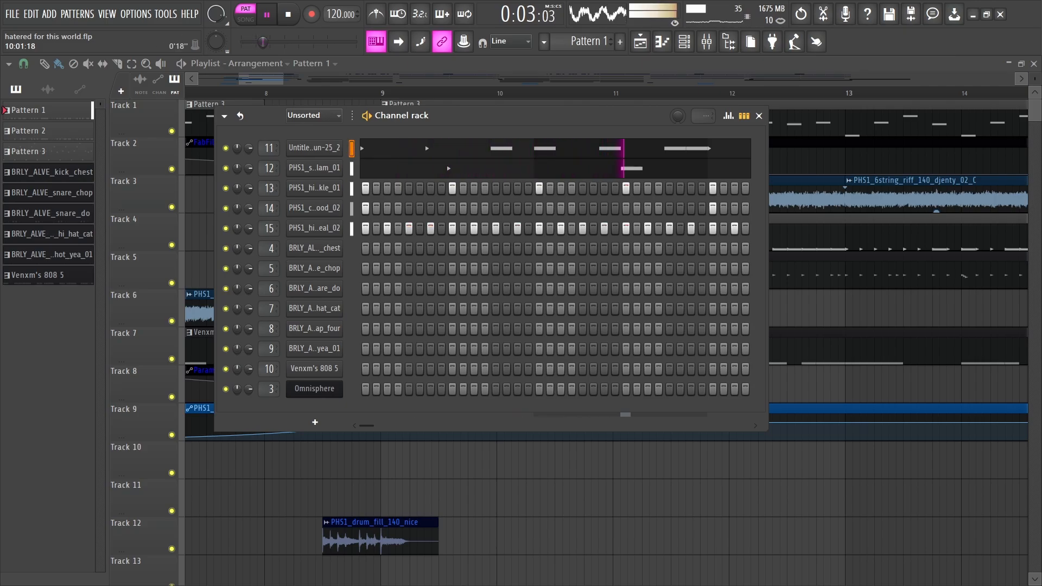
click(590, 149)
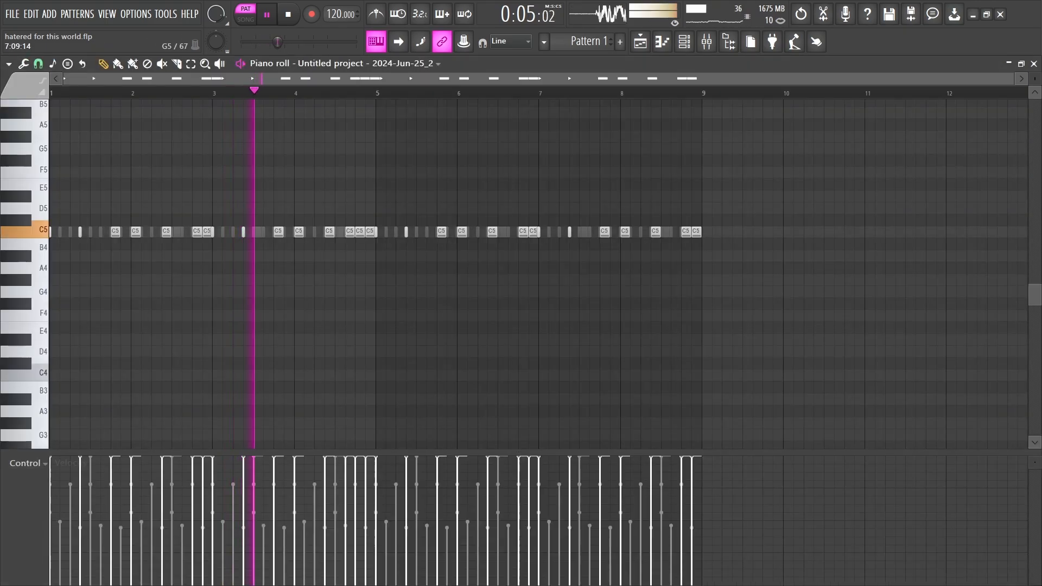
scroll(587, 272, up, 1)
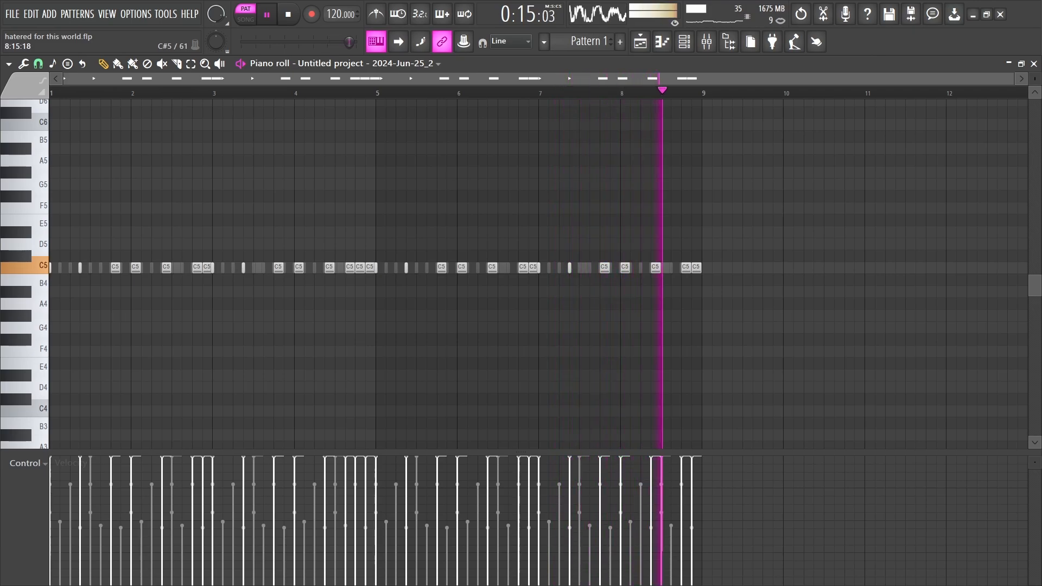
key(space)
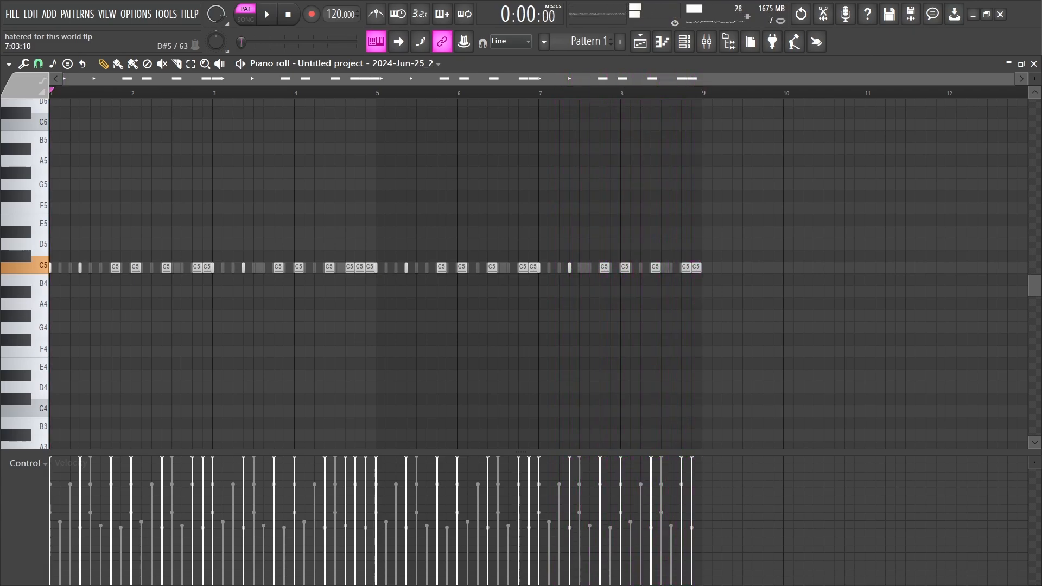
key(Escape)
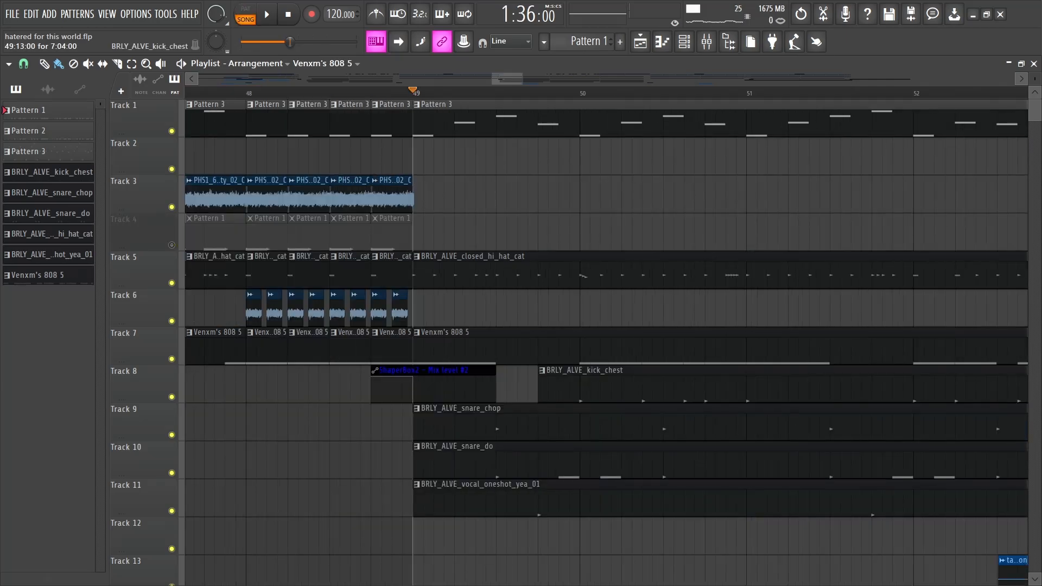
Extend the start of the BRLY_ALVE_kick_chest clip on Track 8 back to bar 49
drag(540, 386, 425, 386)
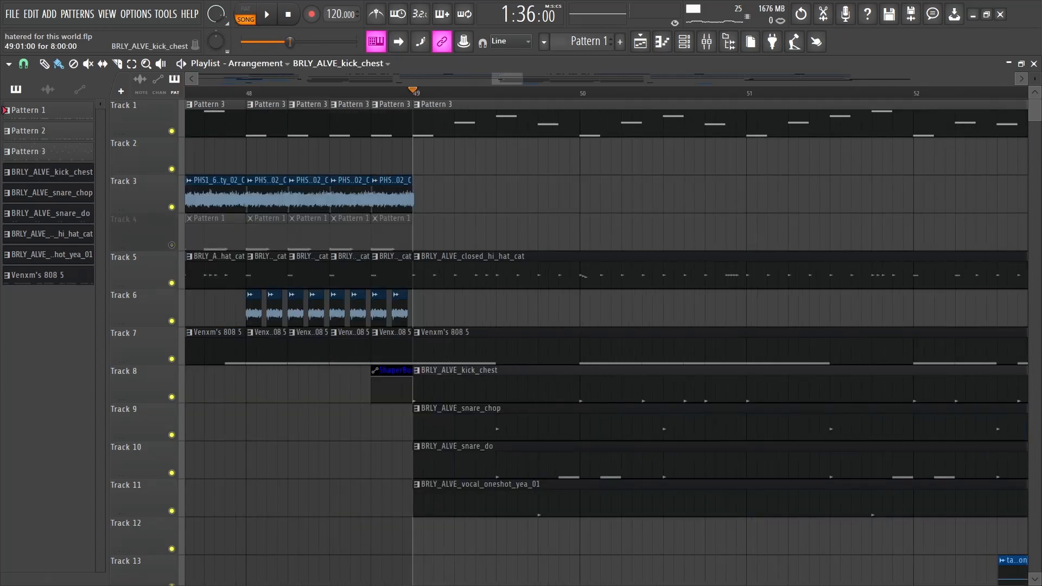
scroll(497, 271, down, 4)
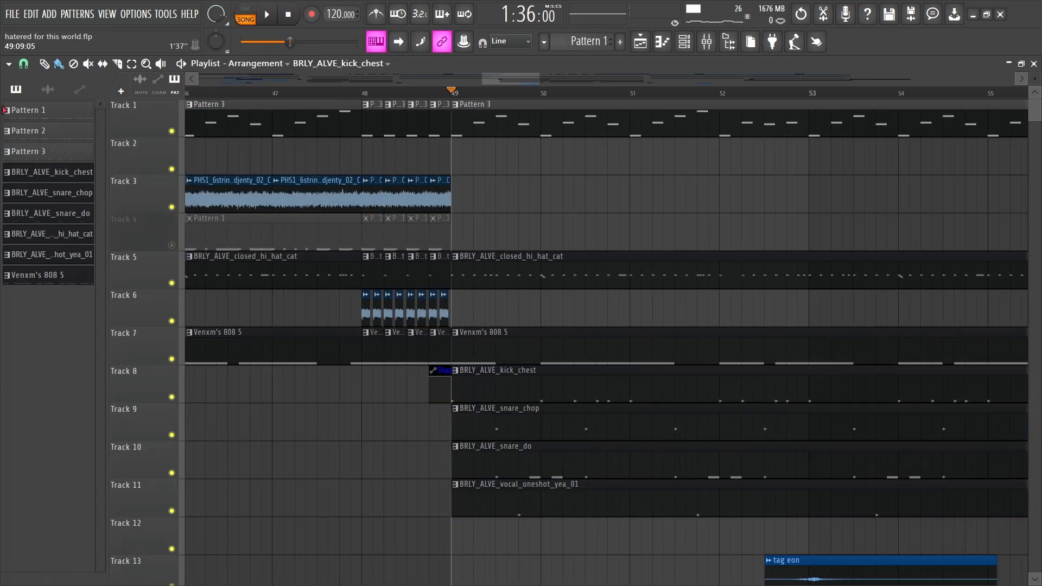
scroll(497, 271, up, 3)
scroll(497, 271, down, 4)
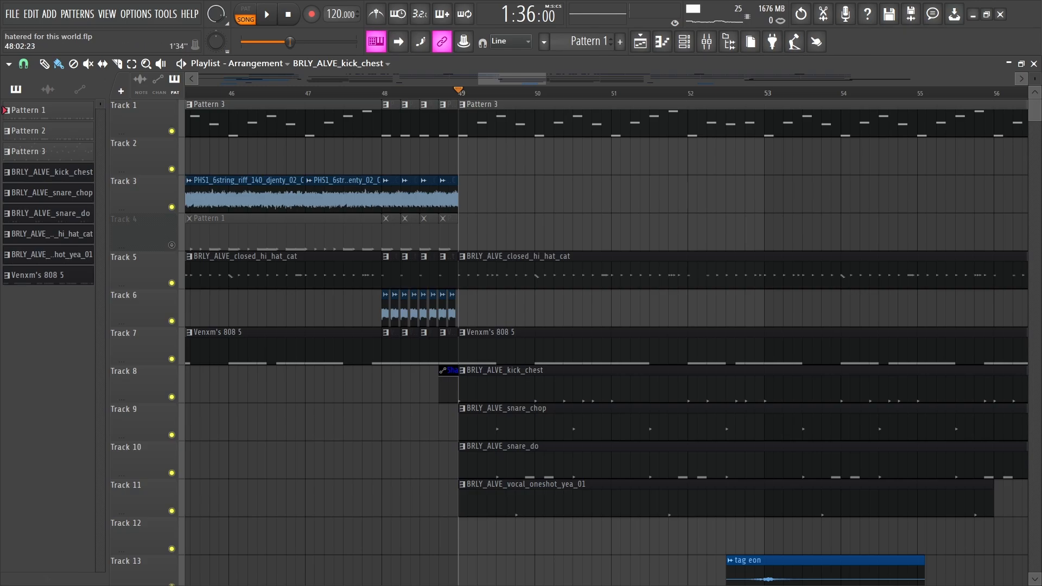
Solo Track 7 and play the Venxm's 808 5 bass clips from bar 49
right_click(172, 360)
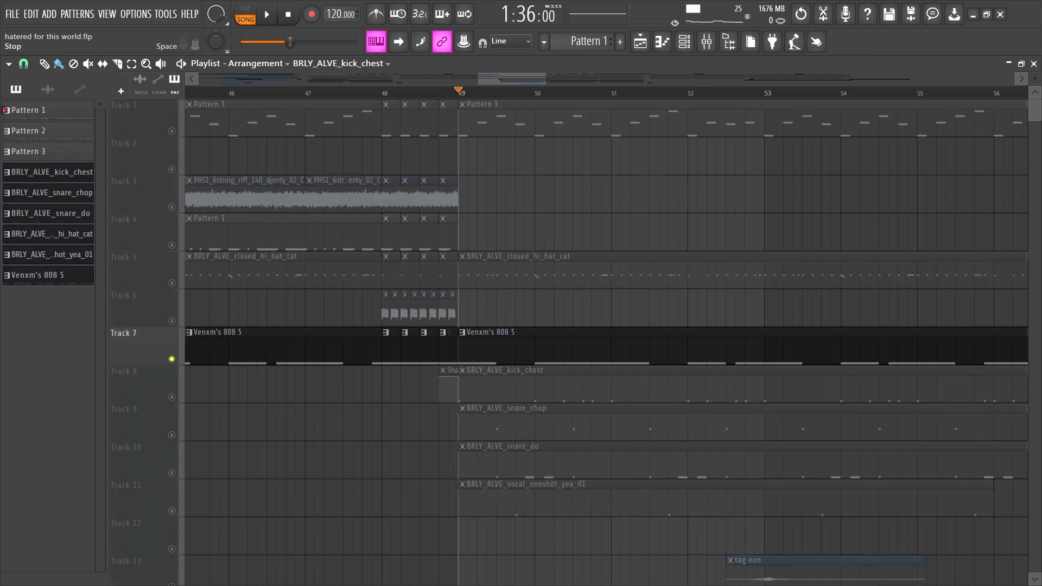
key(space)
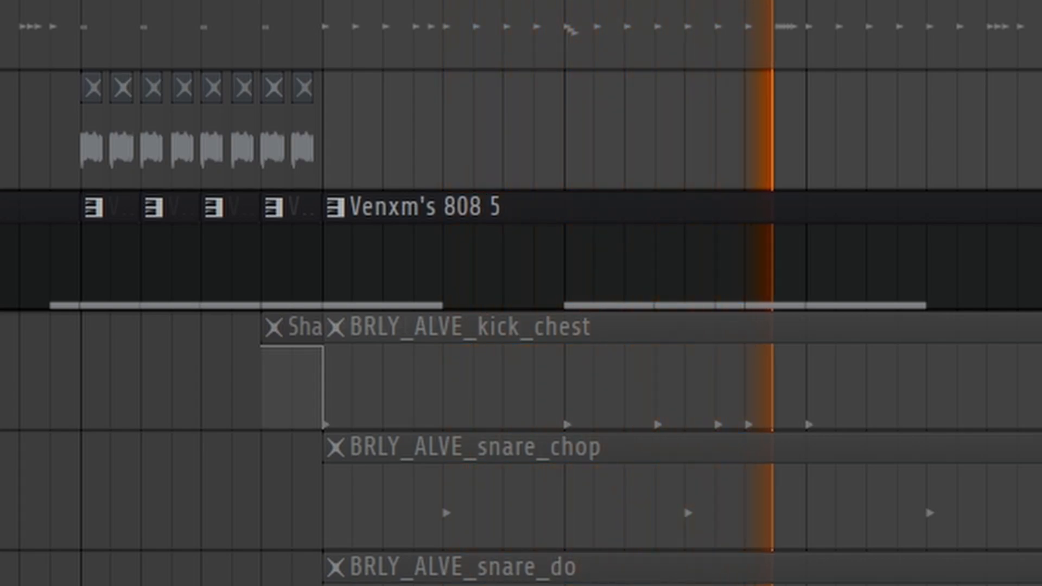
Stop playback, restore all tracks from the Track 7 solo, and play the full arrangement from bar 49, muting Track 1 along the way
key(space)
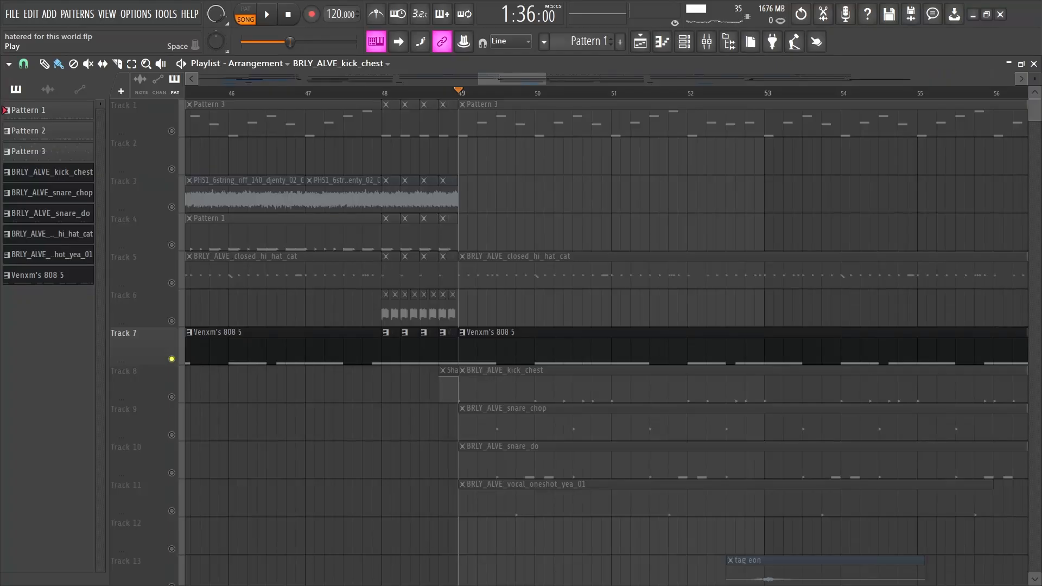
right_click(171, 359)
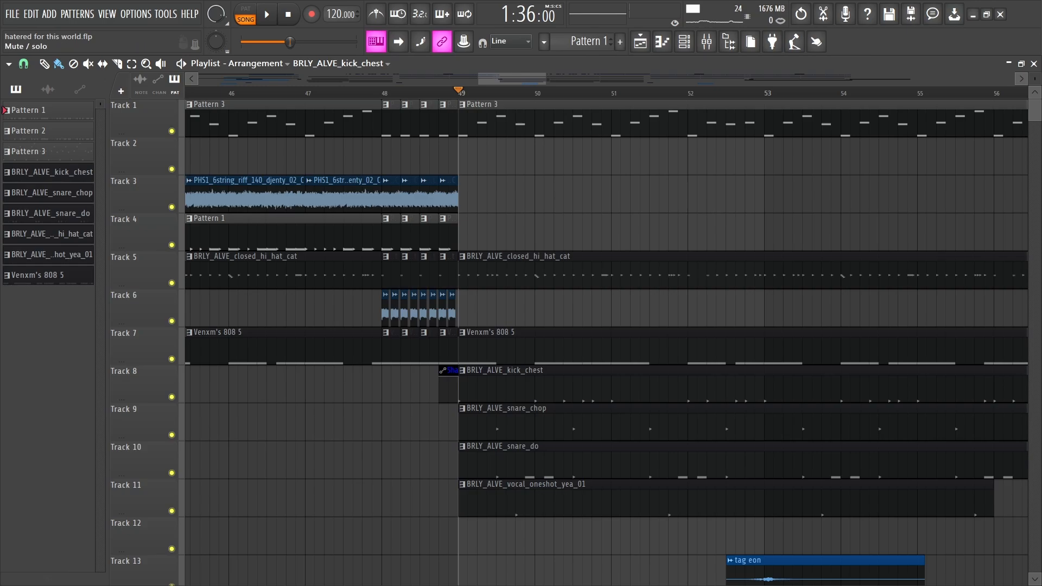
key(space)
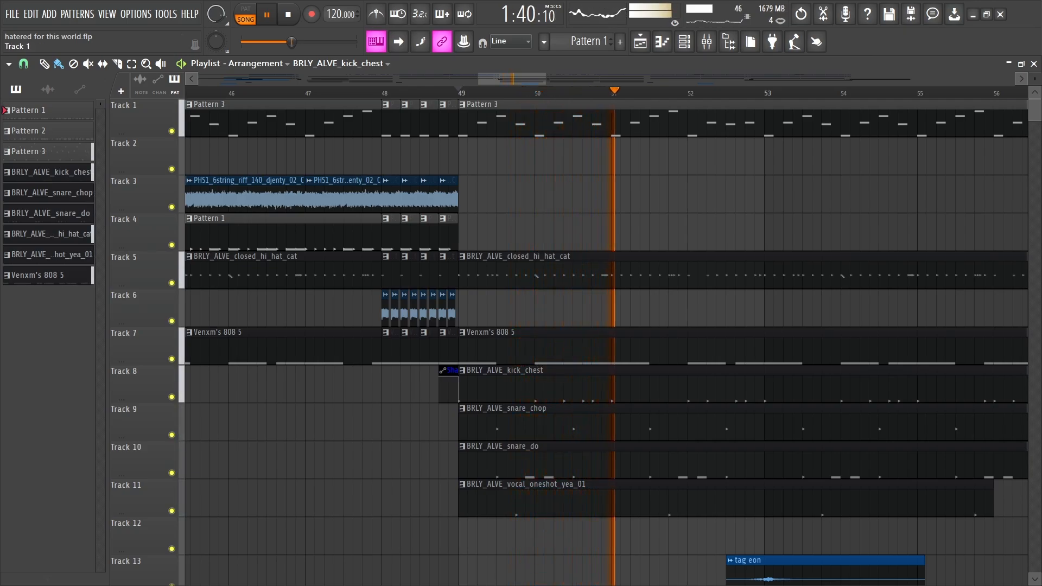
click(171, 131)
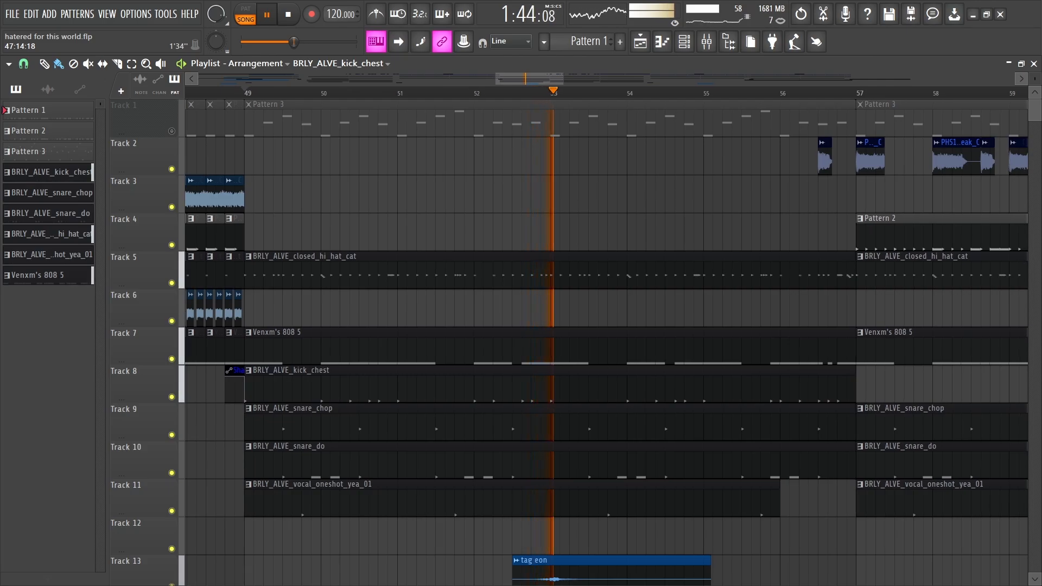
scroll(602, 342, down, 4)
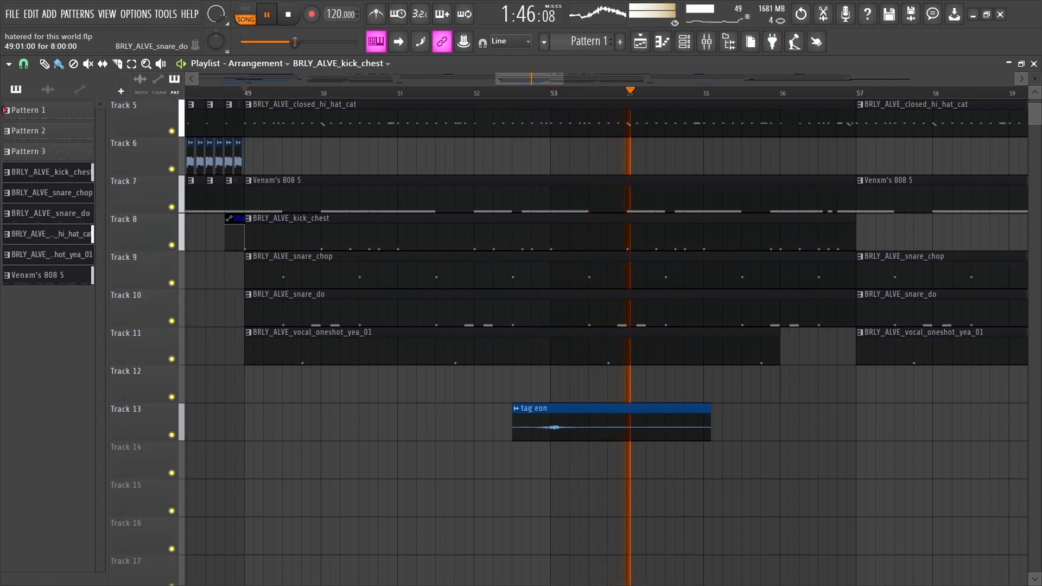
scroll(603, 342, up, 3)
scroll(602, 342, up, 1)
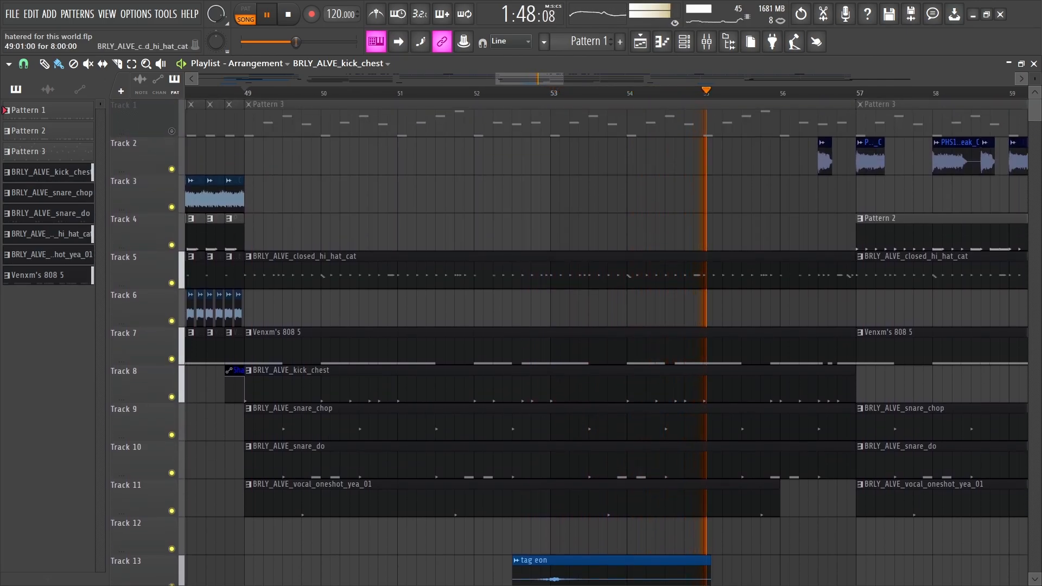
scroll(459, 342, down, 4)
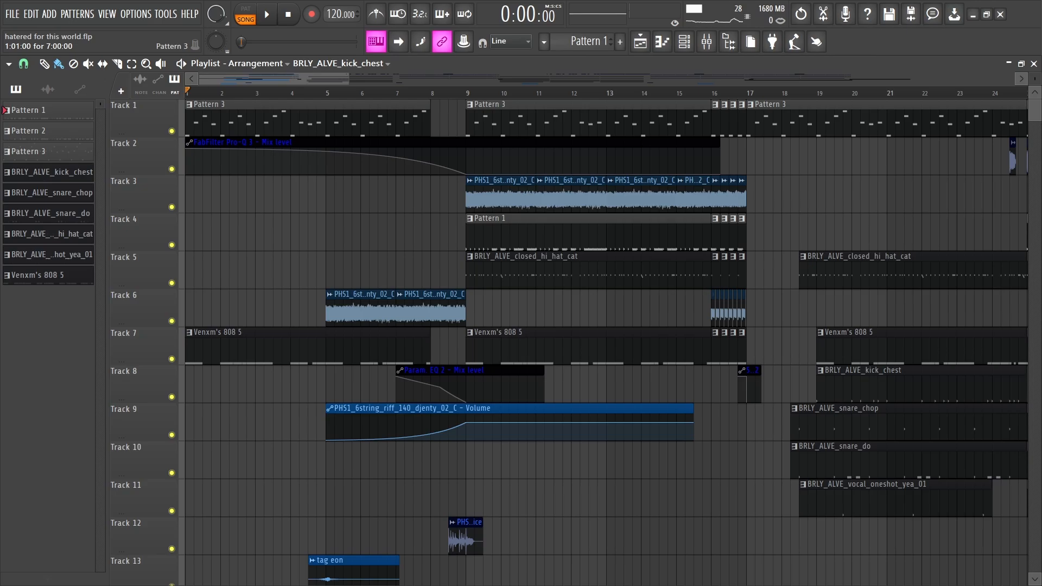
Select the Pattern 3 clip and the FabFilter Pro-Q 3 mix level automation on Track 2, and play the intro from bar 1
click(260, 122)
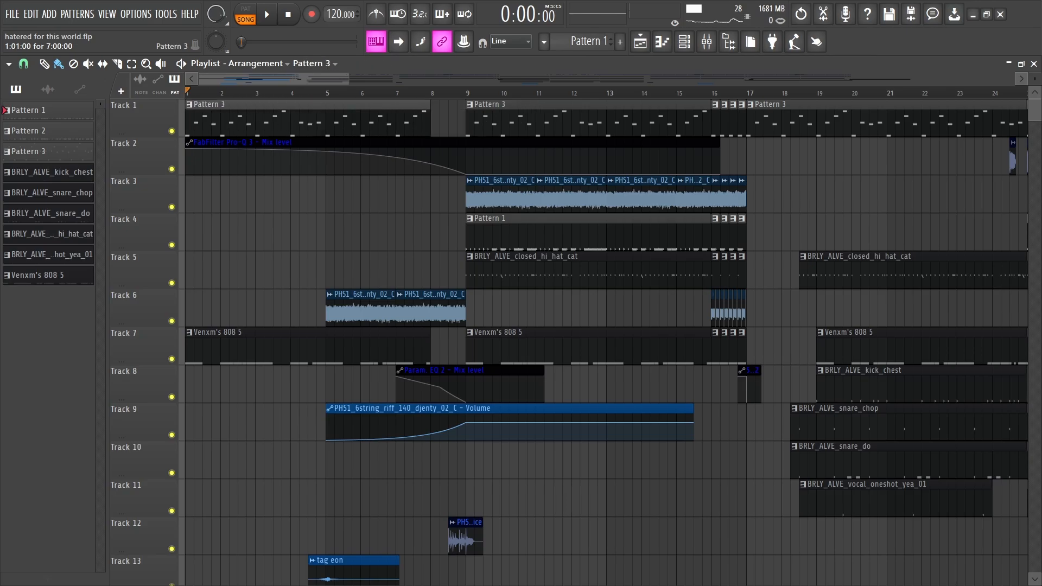
click(48, 151)
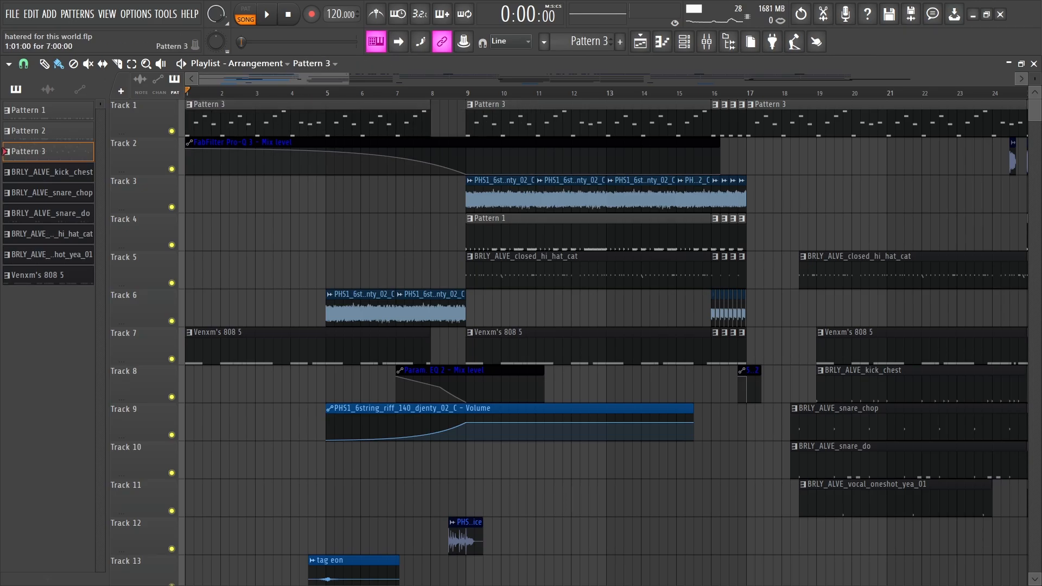
click(260, 156)
key(space)
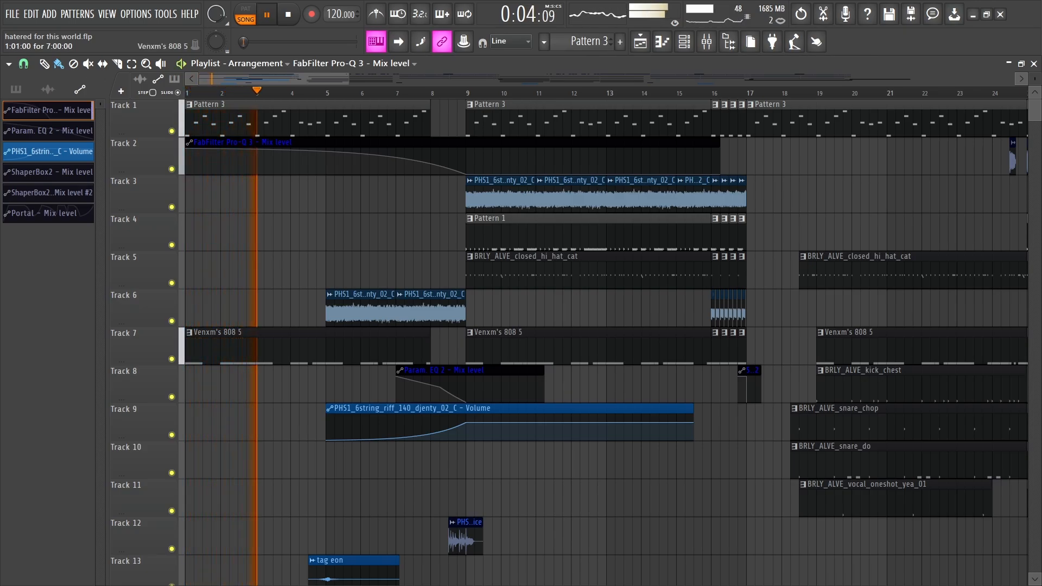
key(space)
Move the playhead to bar 5, and inspect Fruity parametric EQ 2 on the PHS1_6string_riff_140_djenty_02_C mixer insert
click(328, 92)
scroll(327, 93, up, 3)
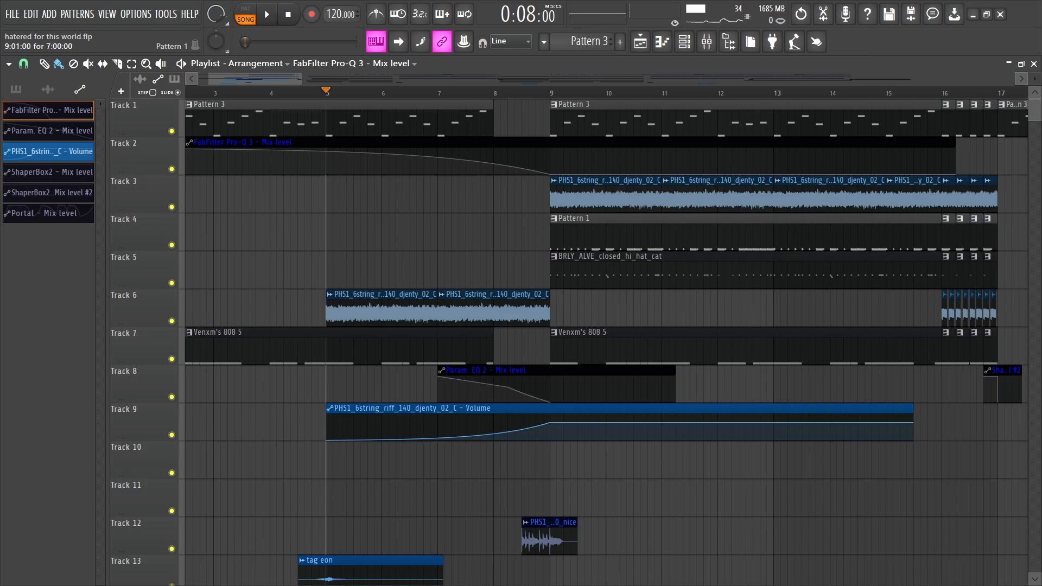
click(707, 42)
click(112, 179)
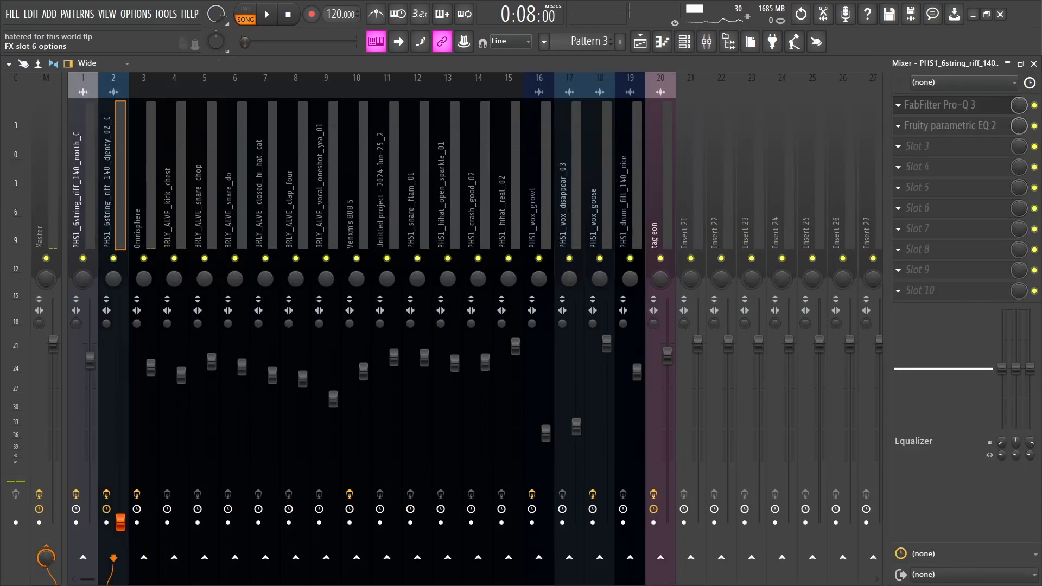
click(949, 126)
drag(434, 218, 559, 124)
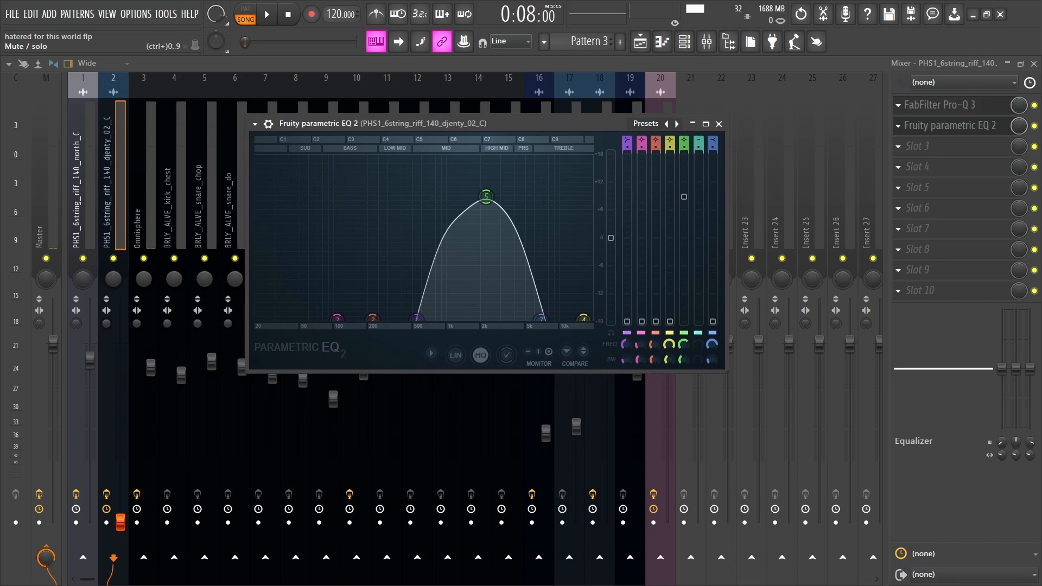
click(719, 124)
click(1033, 63)
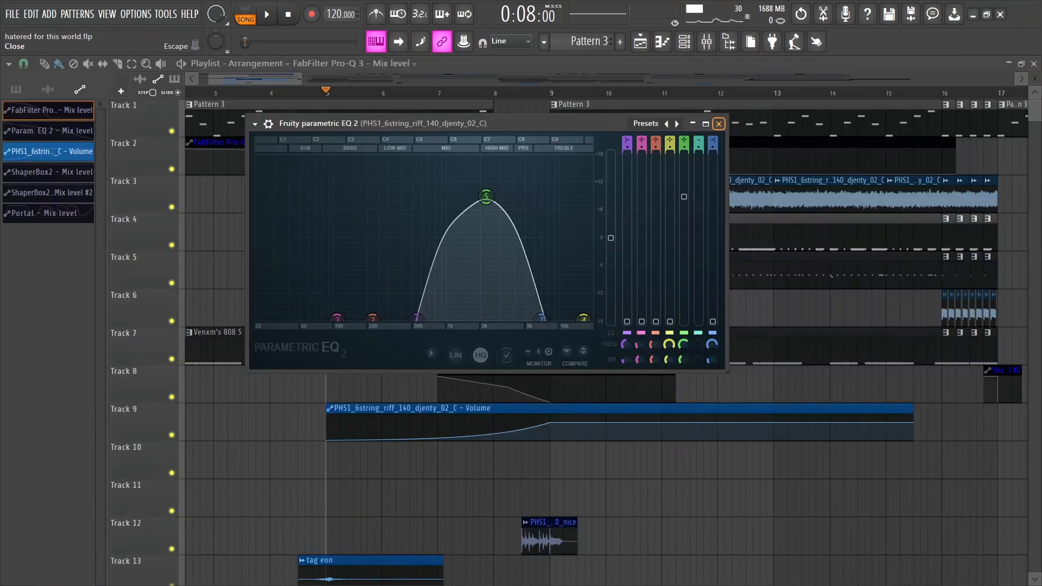
click(719, 124)
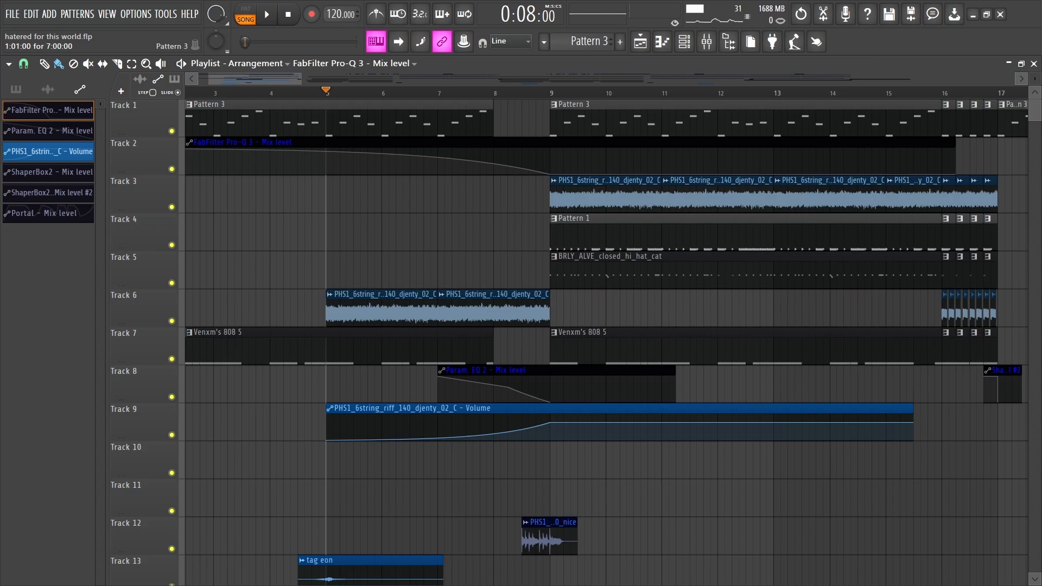
Play the guitar riff build-up from bar 5 past bar 9, and stop playback
key(space)
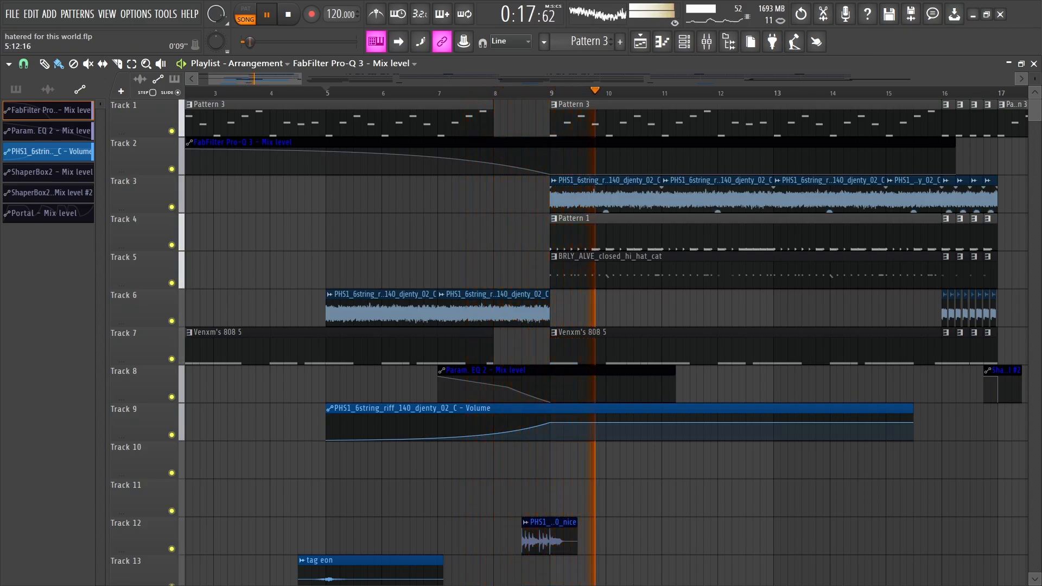
key(space)
Solo Track 12, play its drum fill clip from bar 8, and restore all tracks
drag(508, 93, 492, 93)
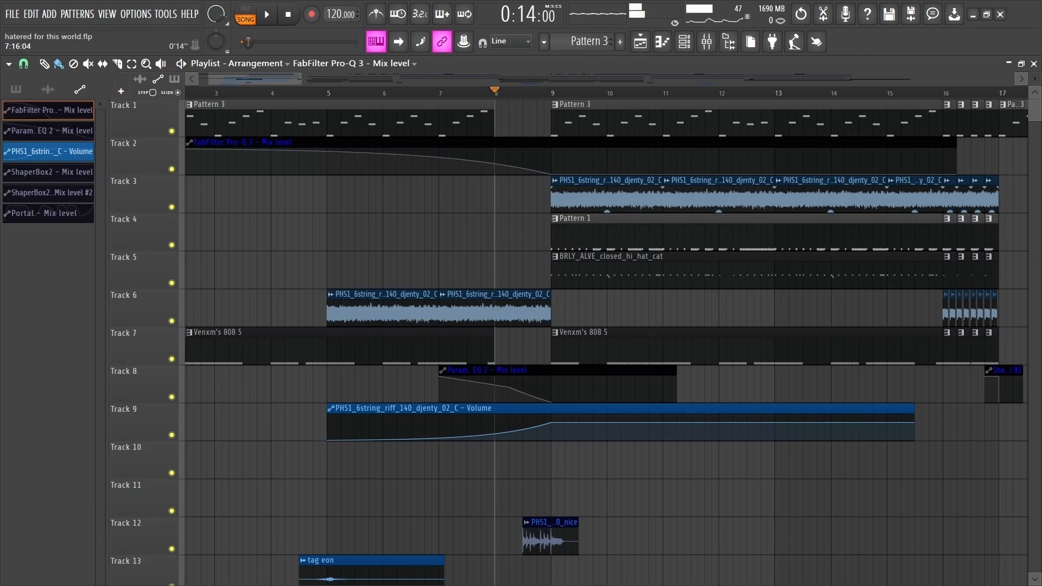
scroll(135, 456, down, 2)
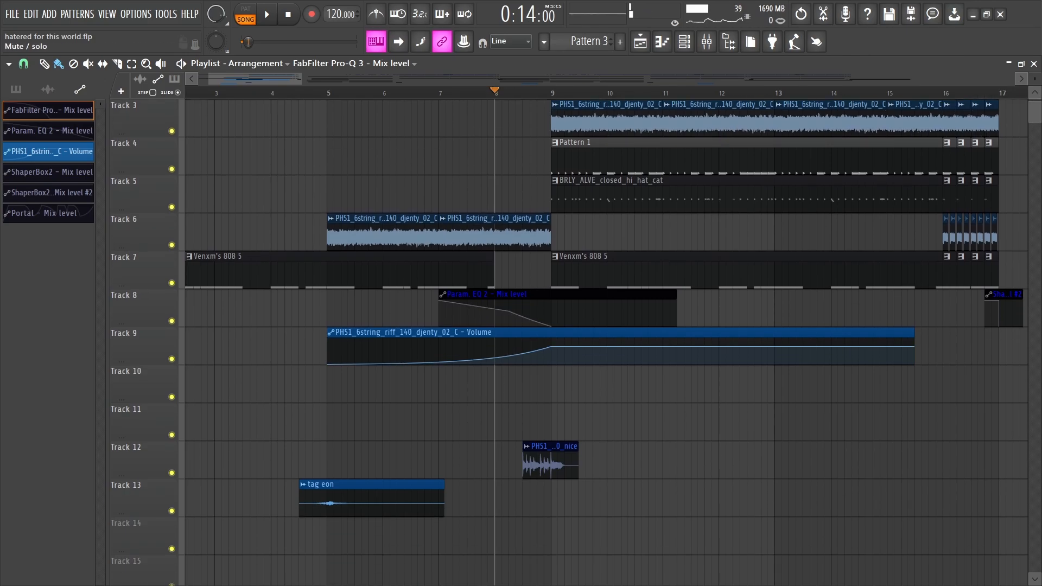
right_click(171, 472)
key(space)
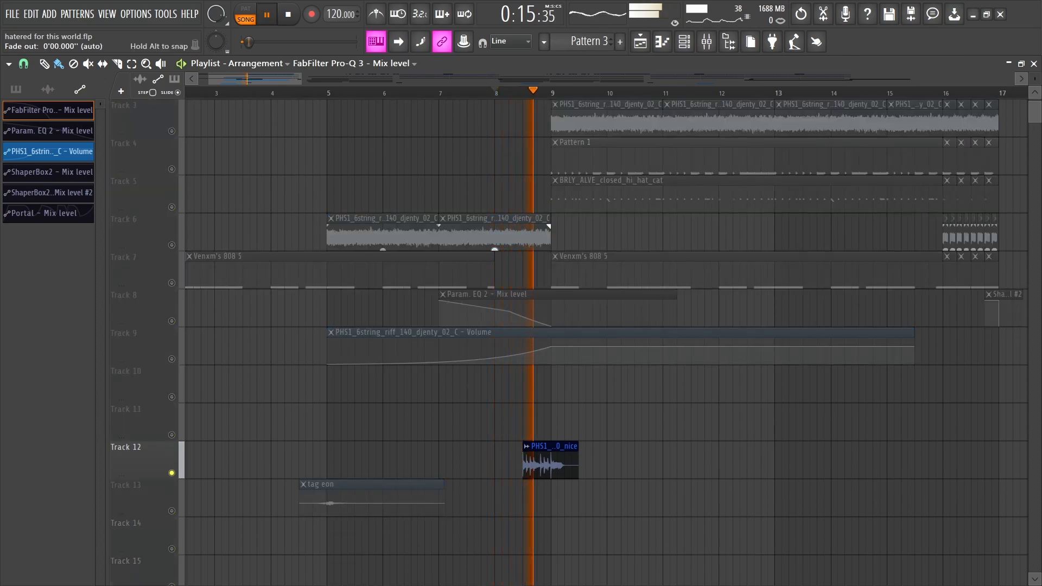
key(space)
right_click(171, 473)
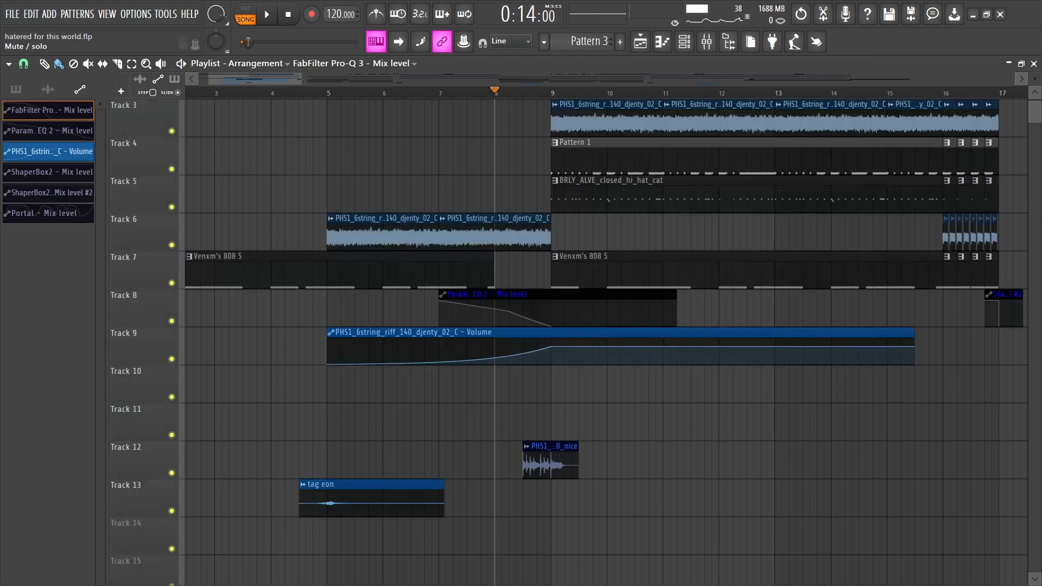
scroll(172, 473, up, 2)
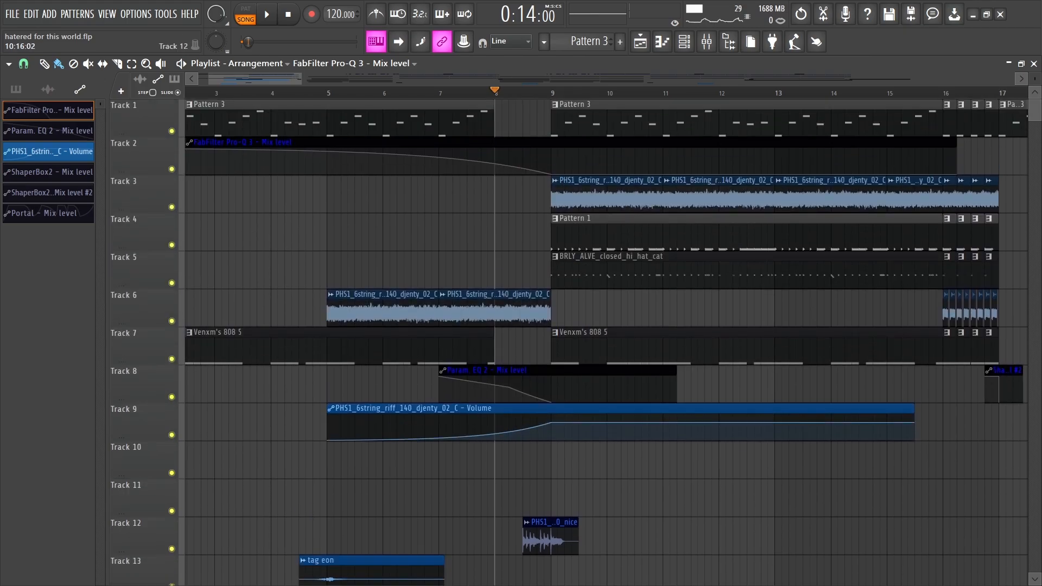
Isolate Tracks 4 and 5, and play Pattern 1 together with the closed hi-hat clips from bar 9
drag(500, 92, 521, 92)
scroll(551, 326, right, 2)
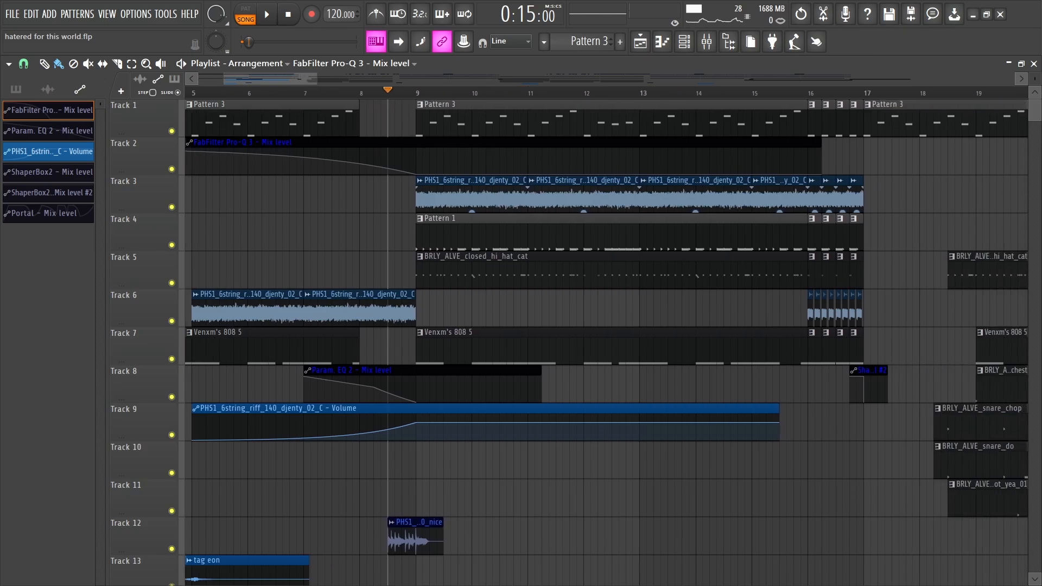
scroll(551, 326, left, 2)
scroll(551, 325, right, 3)
scroll(551, 326, right, 2)
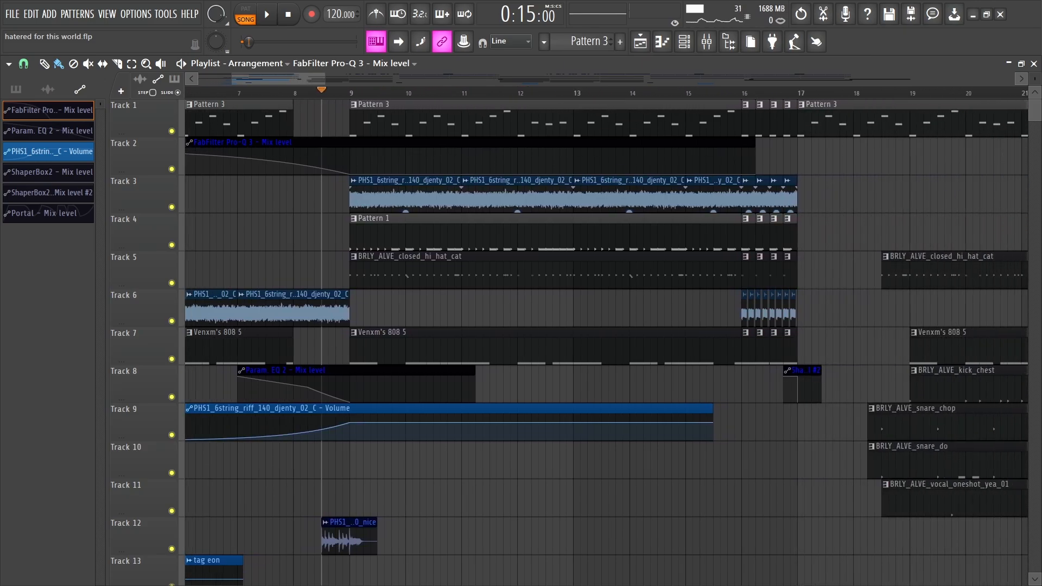
click(343, 93)
scroll(343, 92, up, 3)
scroll(343, 92, down, 3)
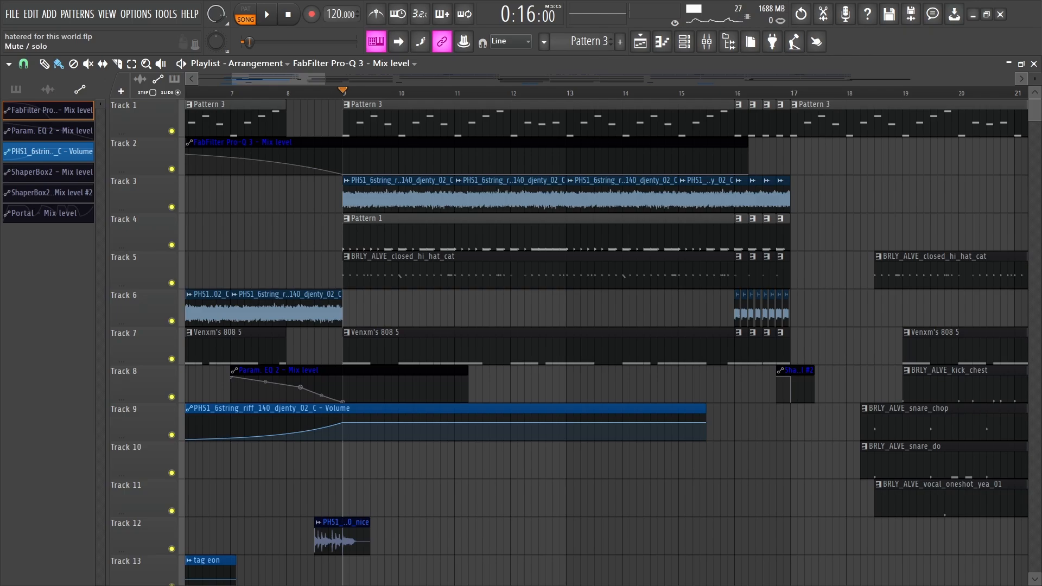
right_click(171, 245)
click(171, 283)
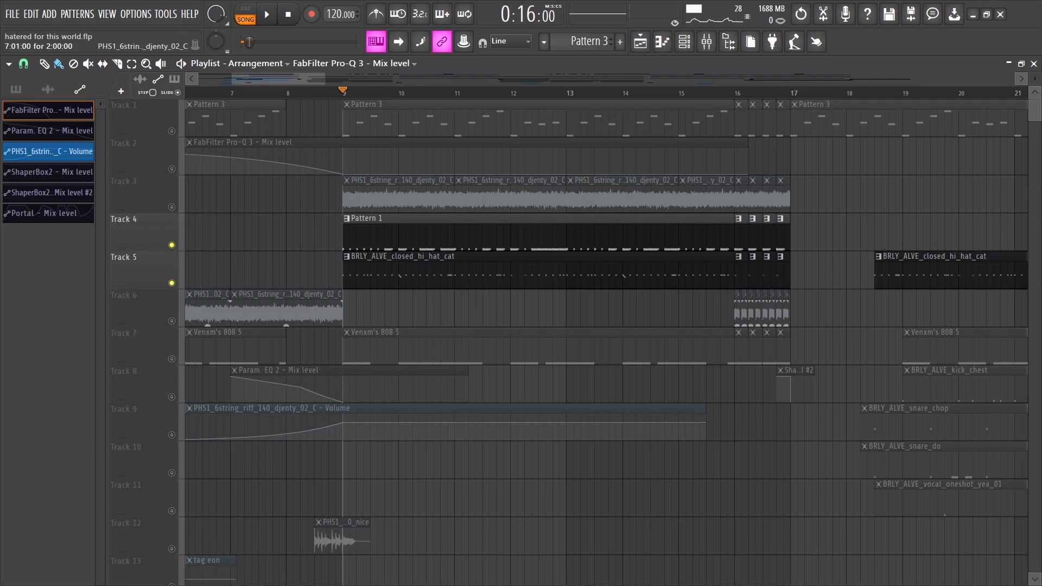
key(space)
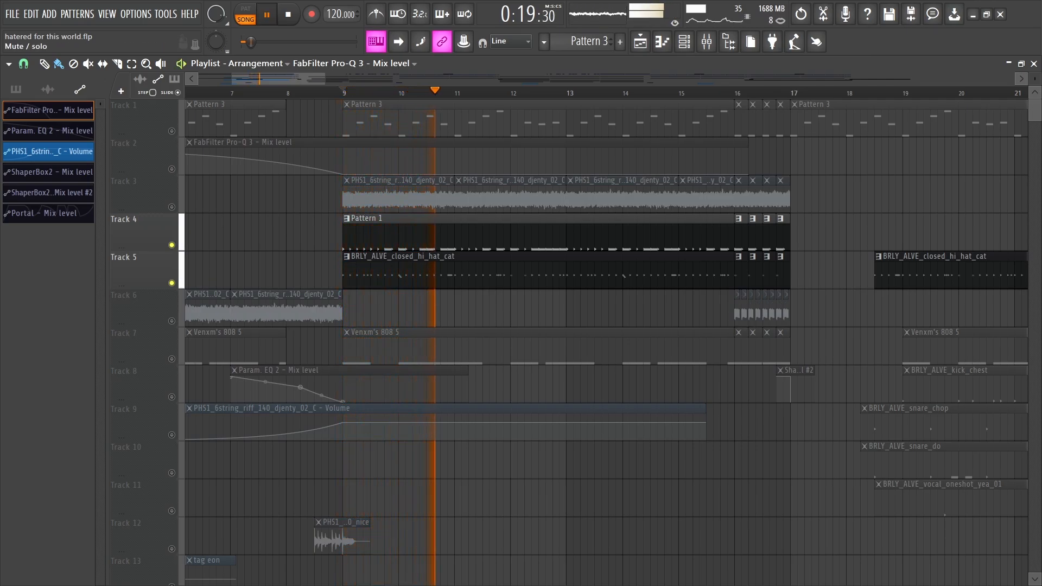
Mute and unmute the Track 5 hi-hats during playback, restore all tracks, and stop playback
click(171, 282)
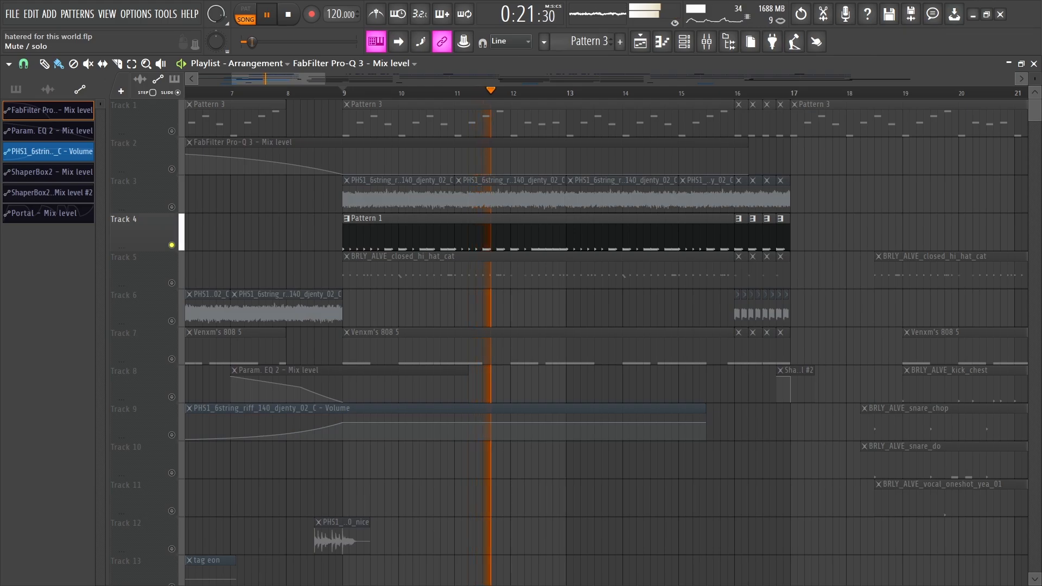
click(172, 282)
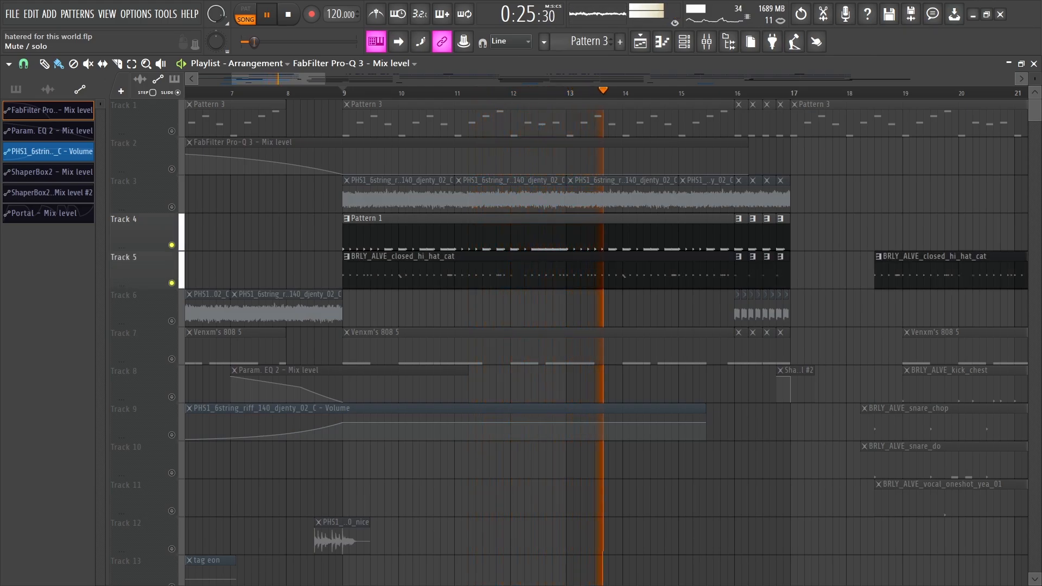
right_click(172, 282)
right_click(171, 283)
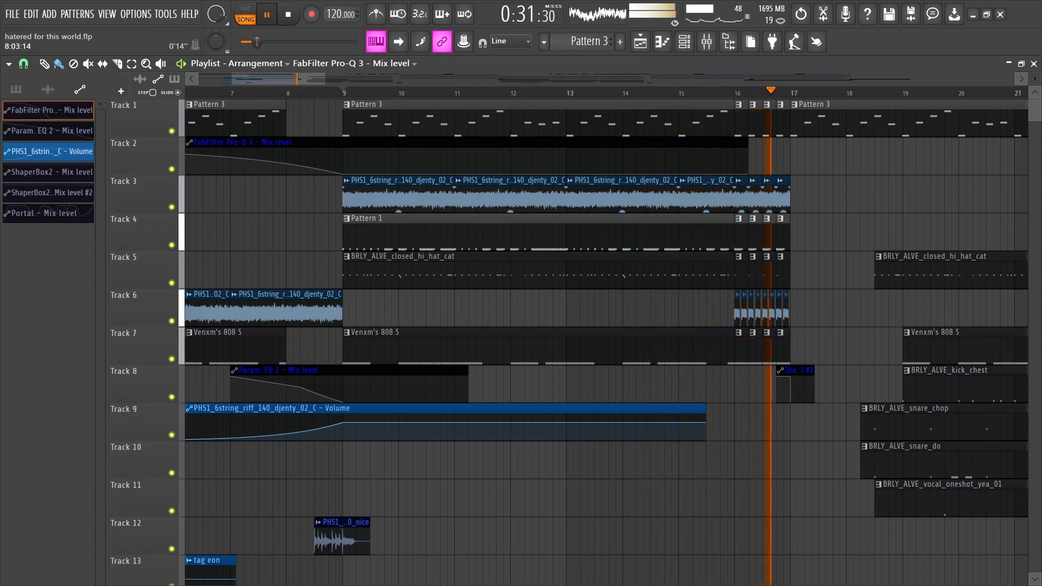
key(space)
Solo Track 6 and play its chopped audio clips from bar 16
right_click(171, 321)
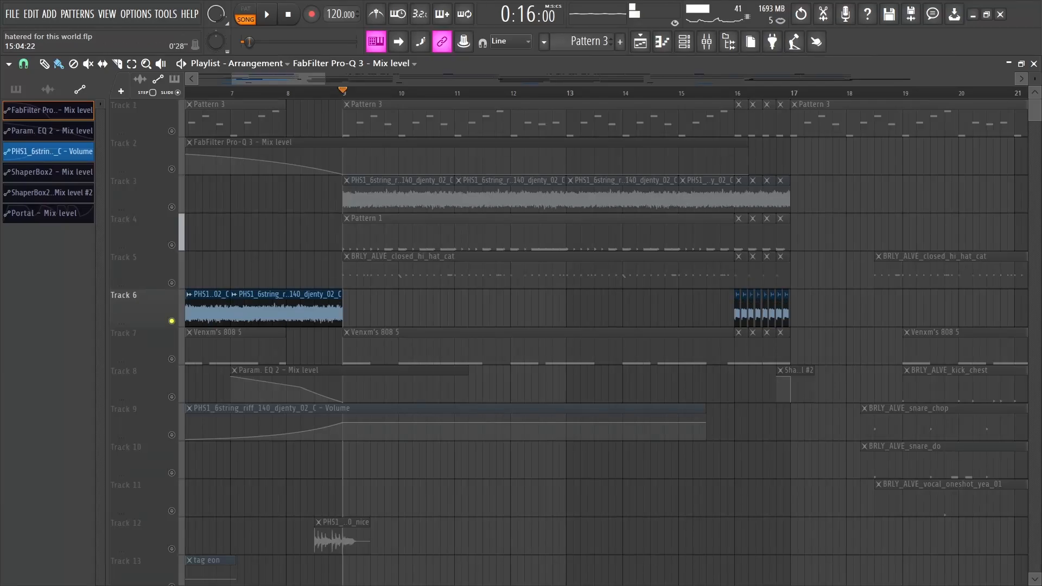
click(735, 93)
scroll(734, 93, up, 5)
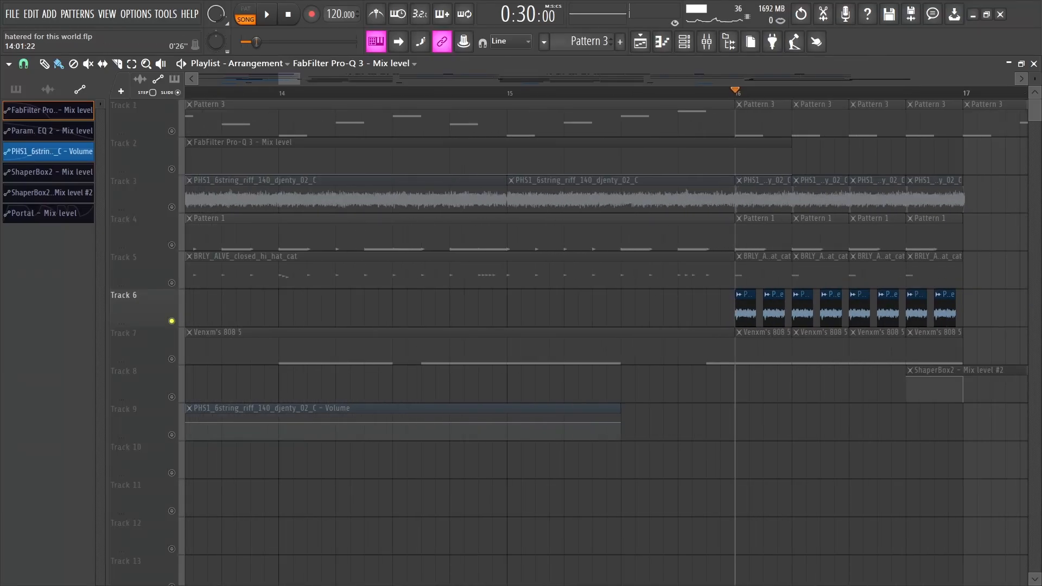
scroll(516, 104, right, 3)
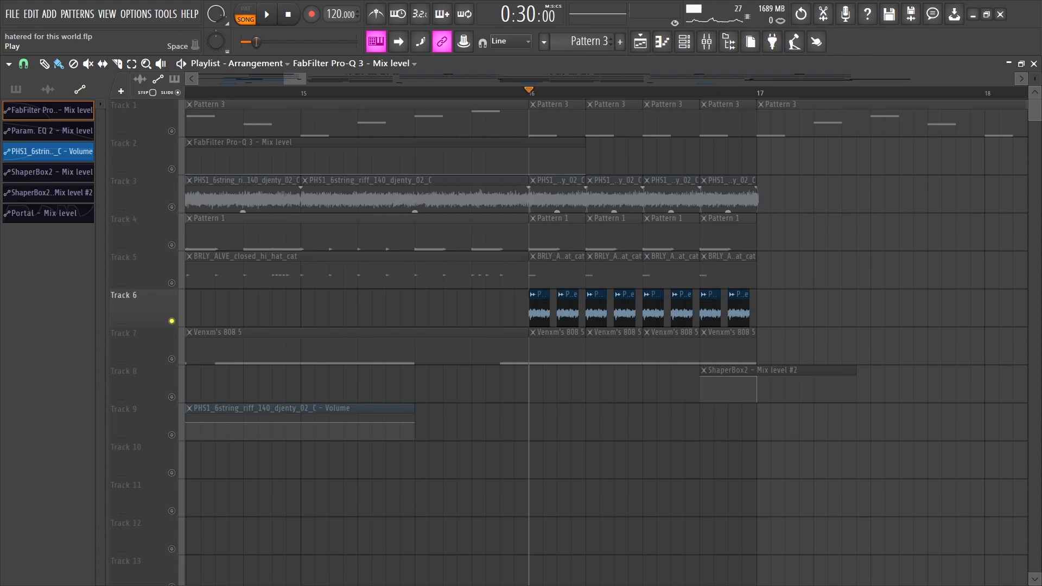
key(space)
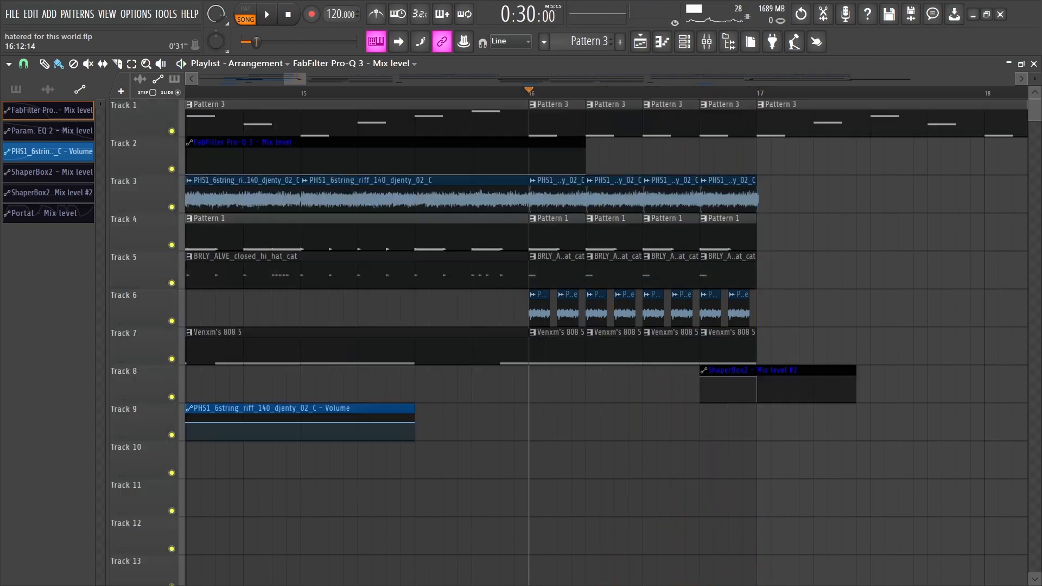
Play the arrangement from the start of the ShaperBox2 - Mix level #2 automation clip on Track 8
click(700, 92)
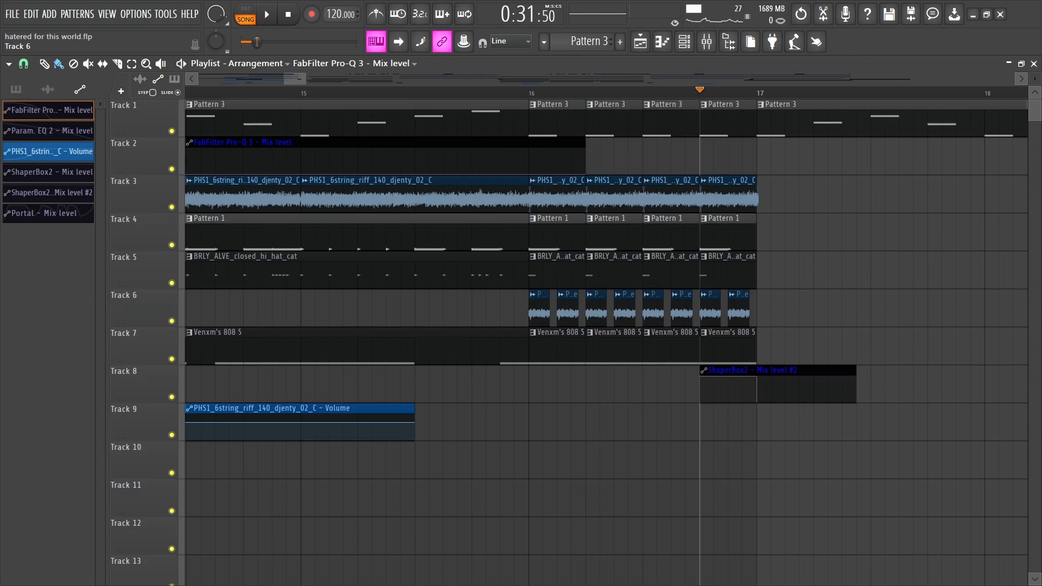
key(space)
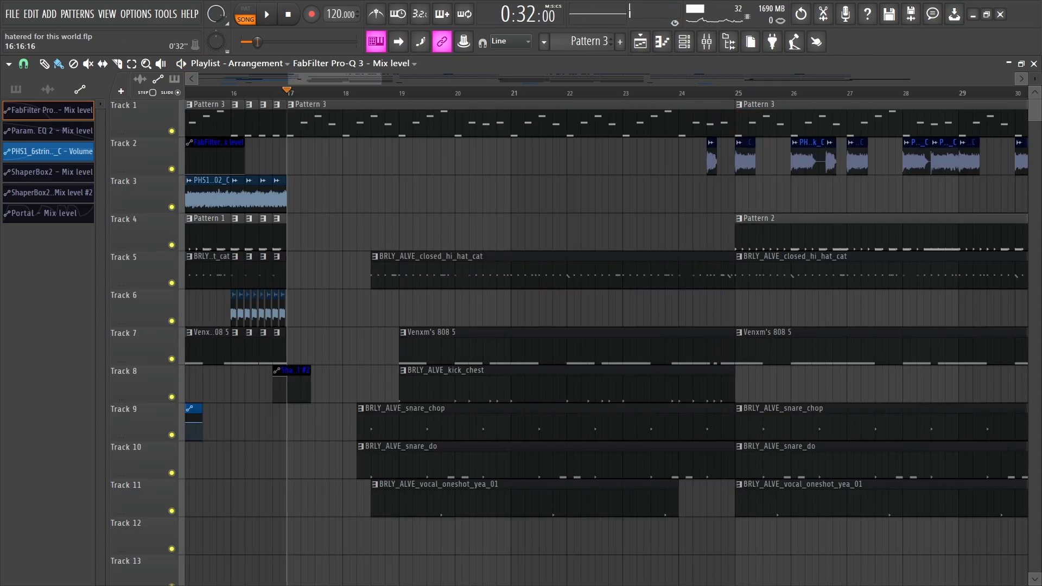
Play the arrangement from bar 17, and again from the start of the Track 5 closed hi-hat clip before bar 19
scroll(285, 337, up, 3)
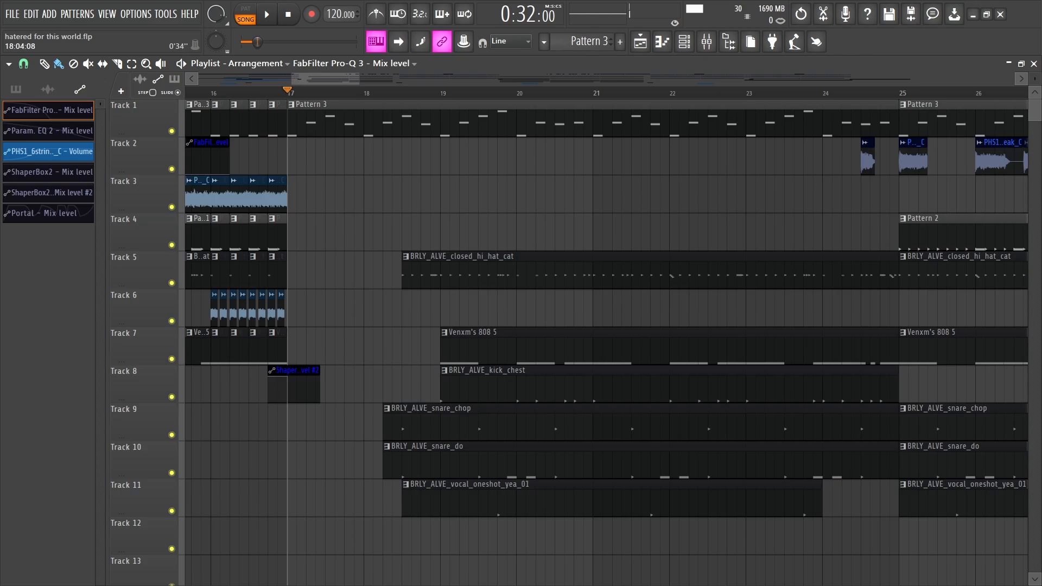
key(space)
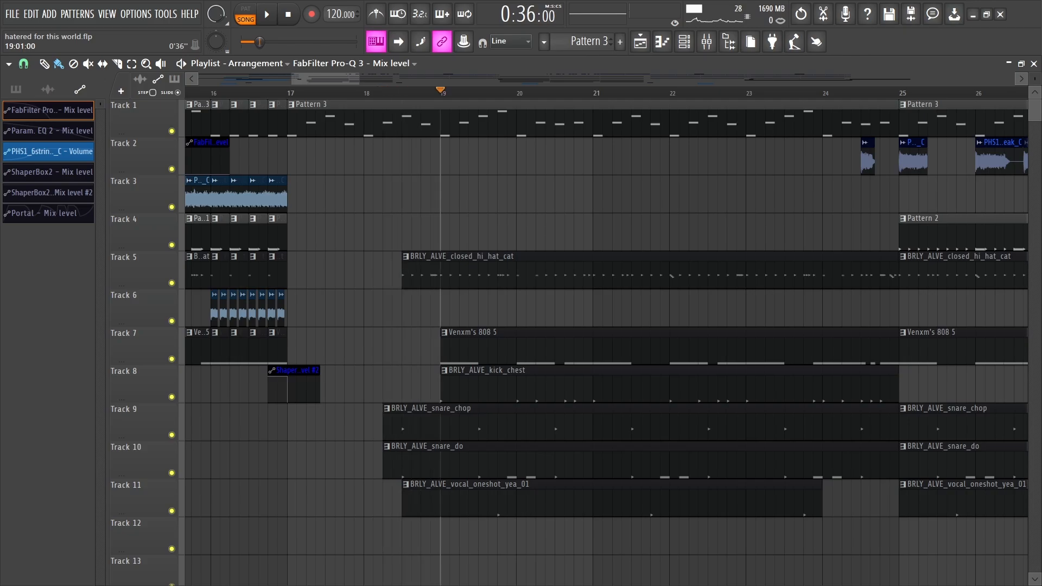
drag(440, 91, 402, 91)
key(space)
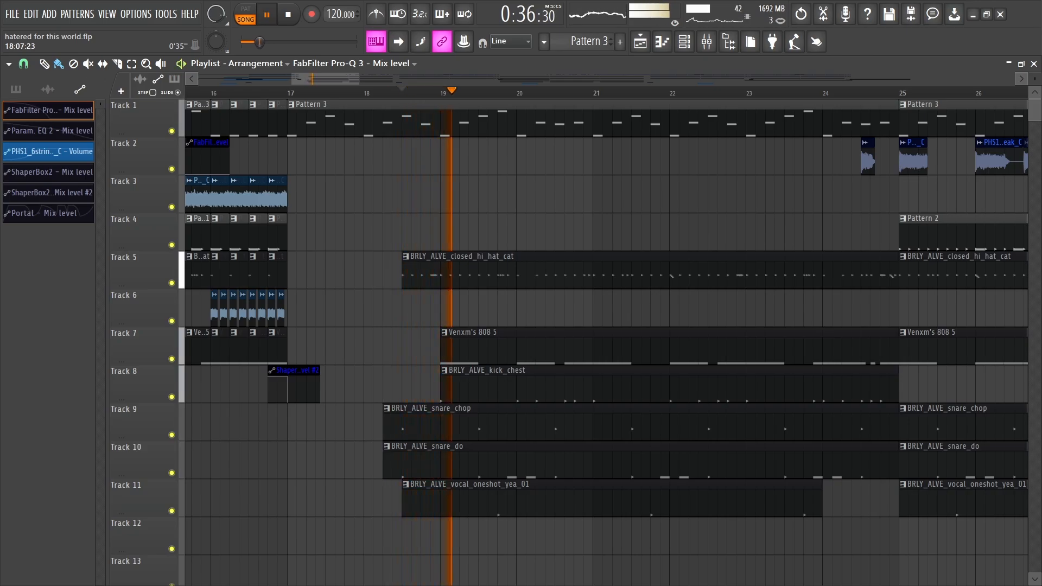
scroll(399, 91, down, 4)
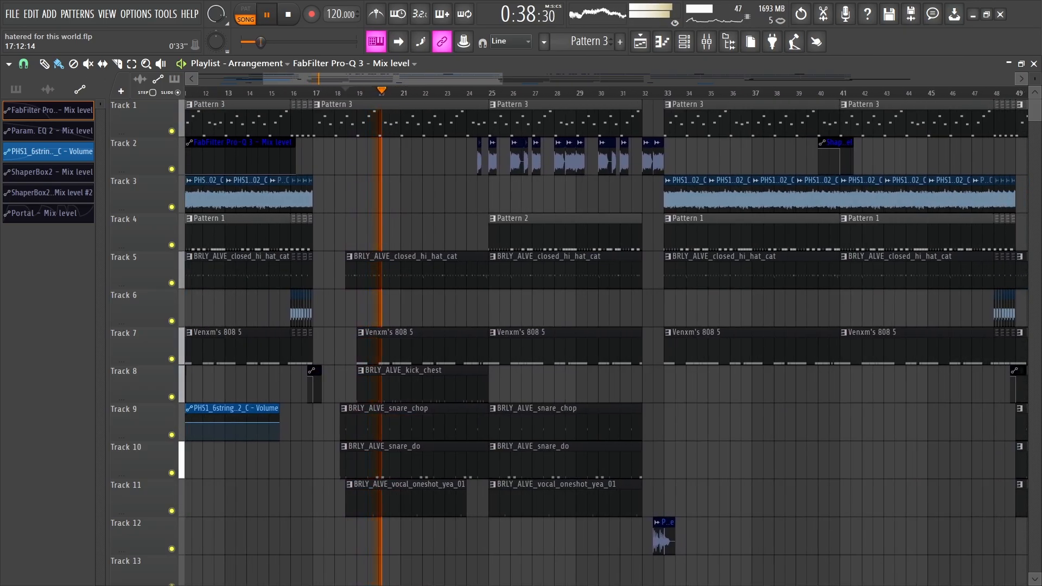
scroll(450, 91, up, 3)
key(space)
Select the first PHS1_6string_riff_150_break_C clip on Track 2 and place the playhead at its start before bar 25
scroll(450, 91, up, 1)
drag(538, 91, 554, 91)
scroll(557, 91, up, 4)
click(554, 158)
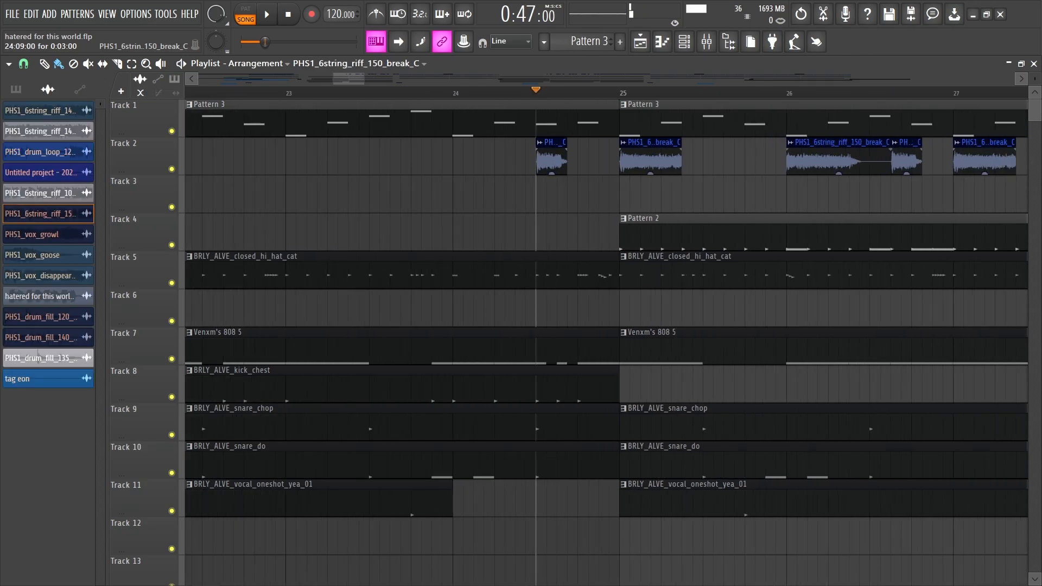
Review the bars before the break riff and briefly play the lead-in to bar 25
scroll(630, 91, down, 5)
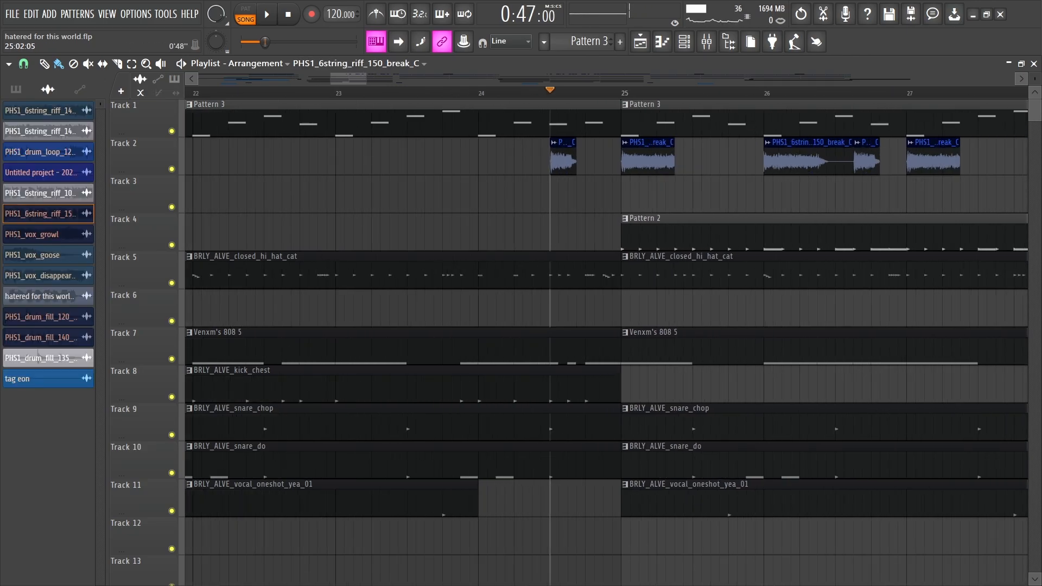
drag(658, 91, 595, 91)
scroll(595, 91, left, 5)
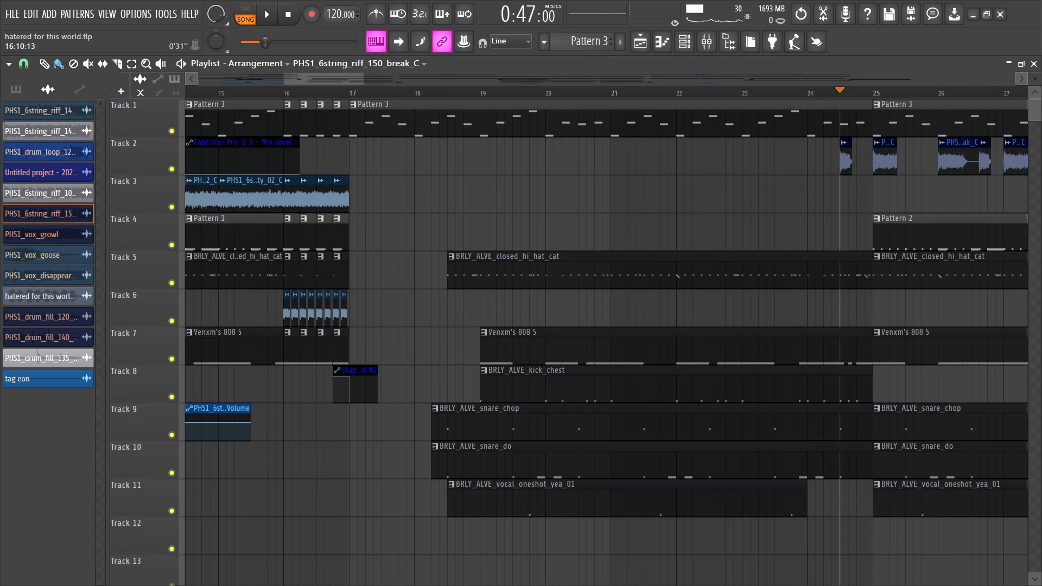
scroll(595, 91, right, 6)
key(space)
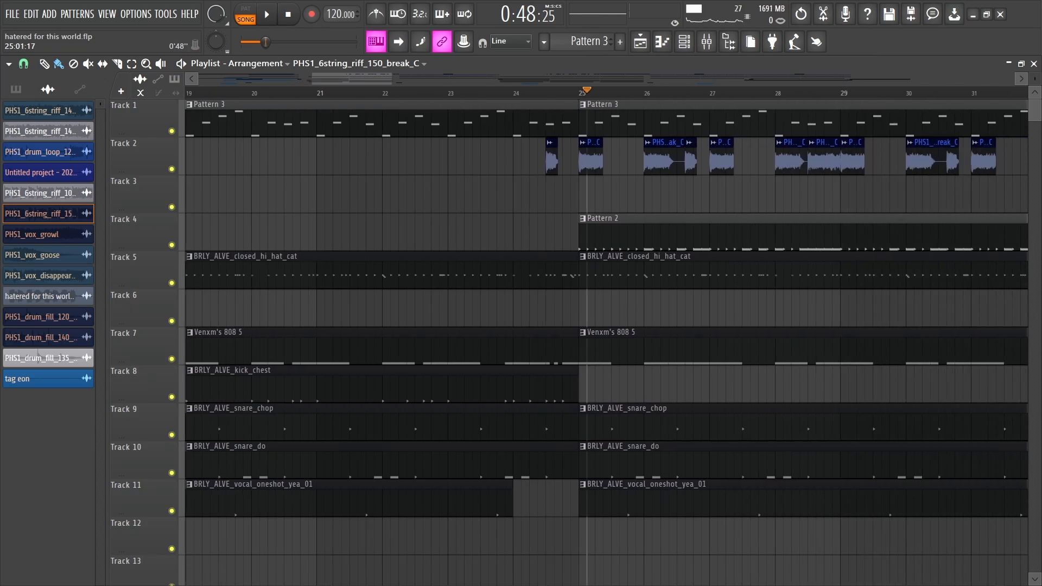
key(space)
Play the arrangement from the first chopped break riff clip on Track 2 through the start of Pattern 2
scroll(549, 92, up, 5)
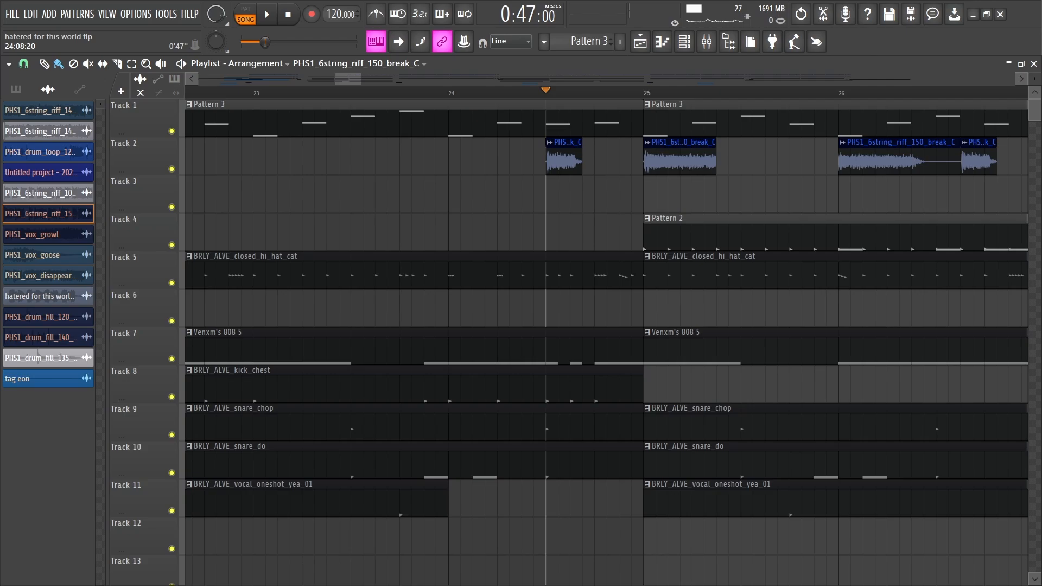
key(space)
scroll(549, 91, down, 5)
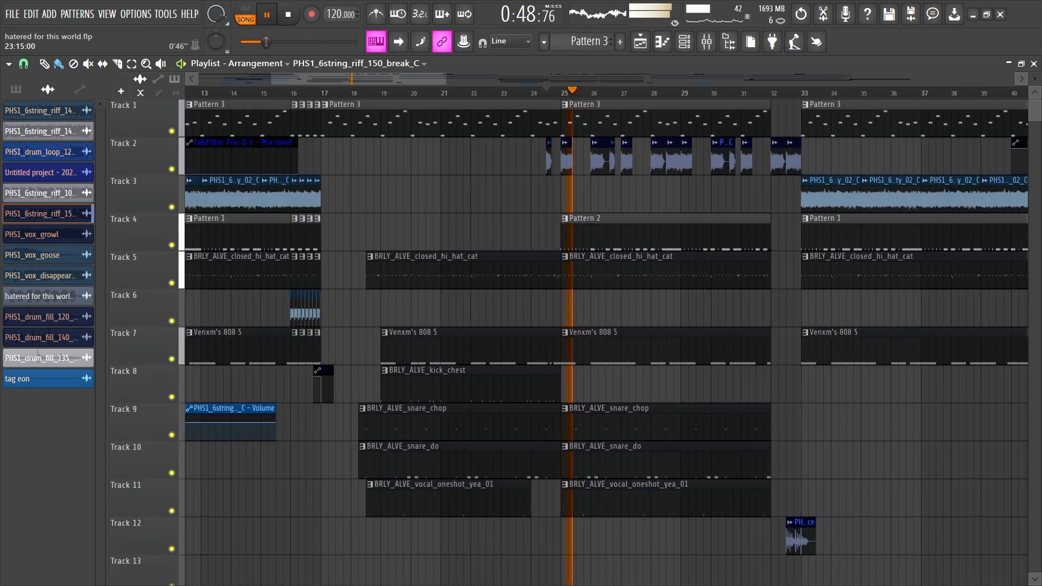
scroll(451, 326, right, 4)
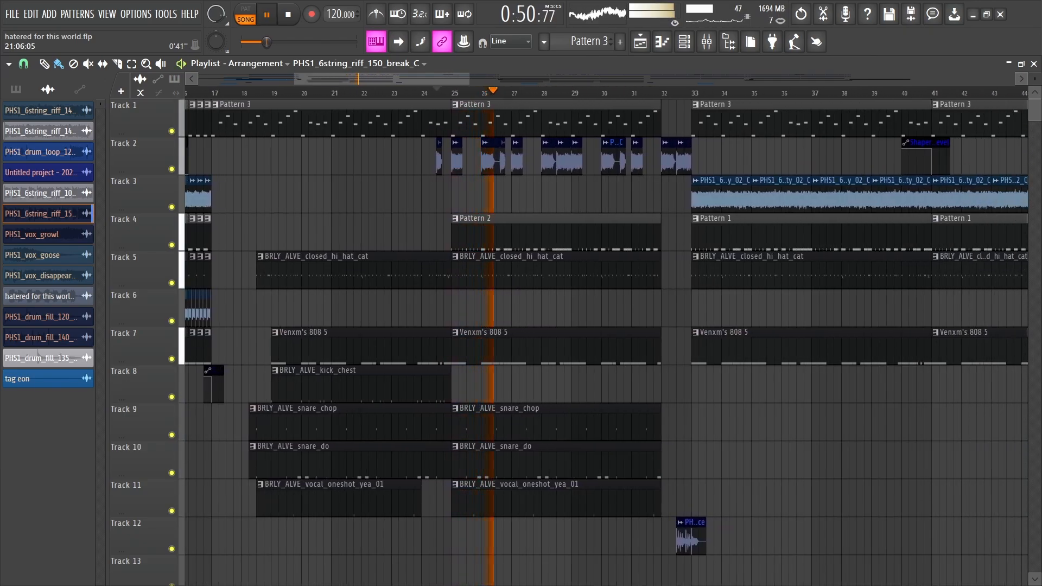
scroll(606, 342, right, 1)
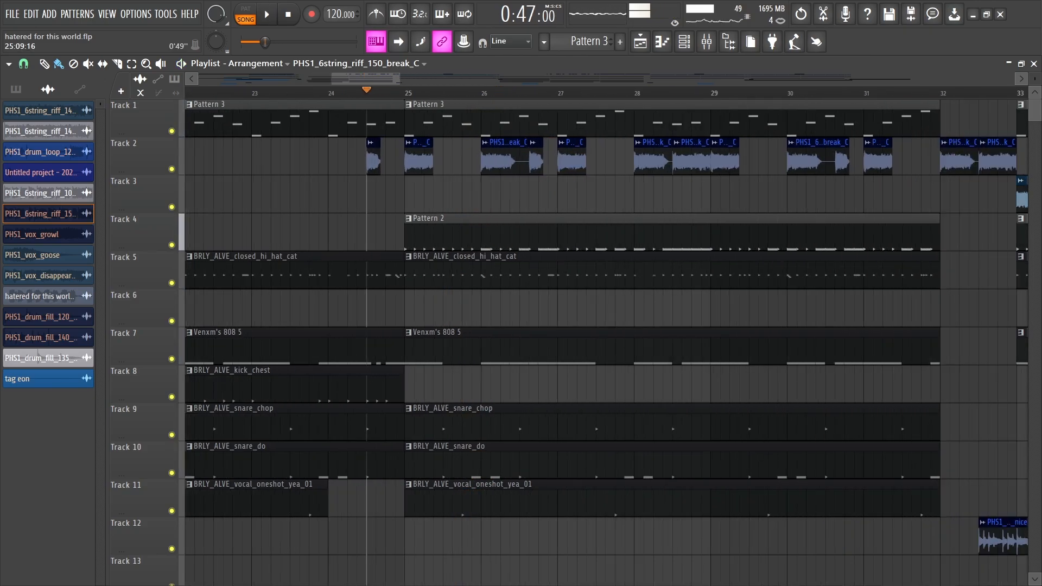
Place the playhead at bar 25 and examine the chopped riff section up to the return of Pattern 1 at bar 33
mouse_move(405, 91)
mouse_down()
mouse_move(414, 91)
mouse_move(405, 91)
mouse_up()
scroll(406, 155, down, 6)
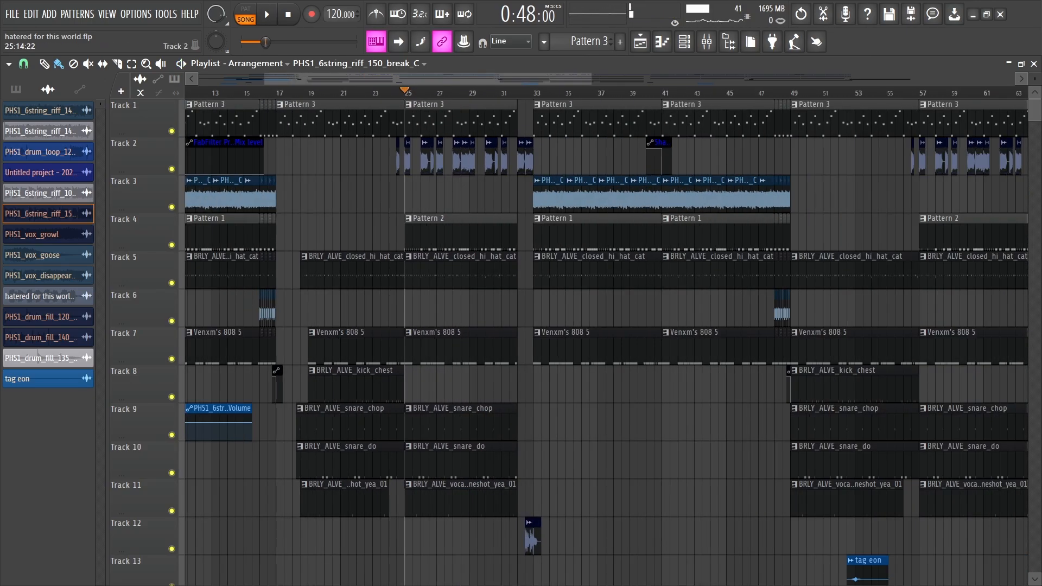
scroll(405, 154, up, 5)
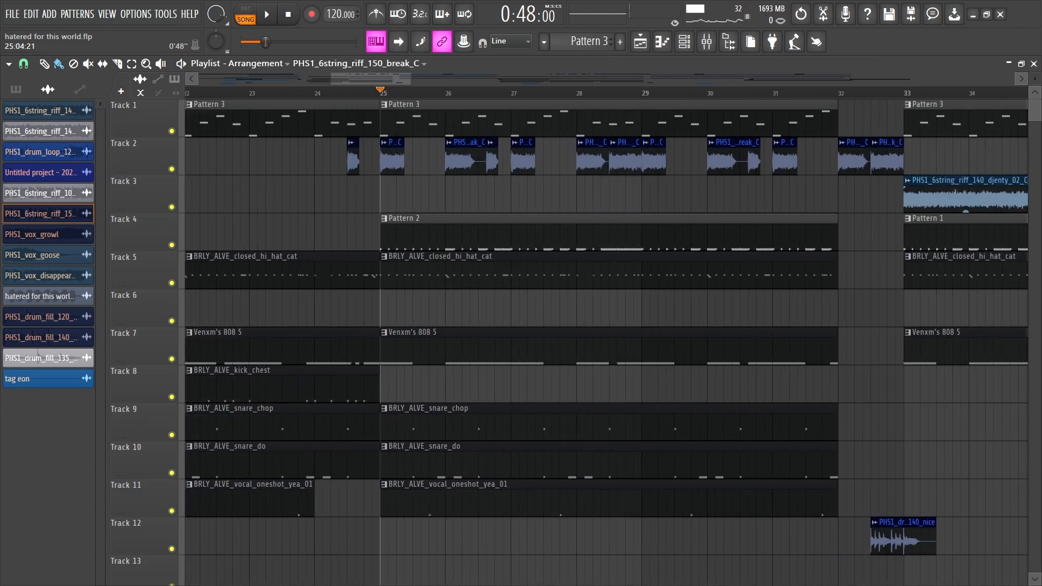
drag(411, 163, 345, 163)
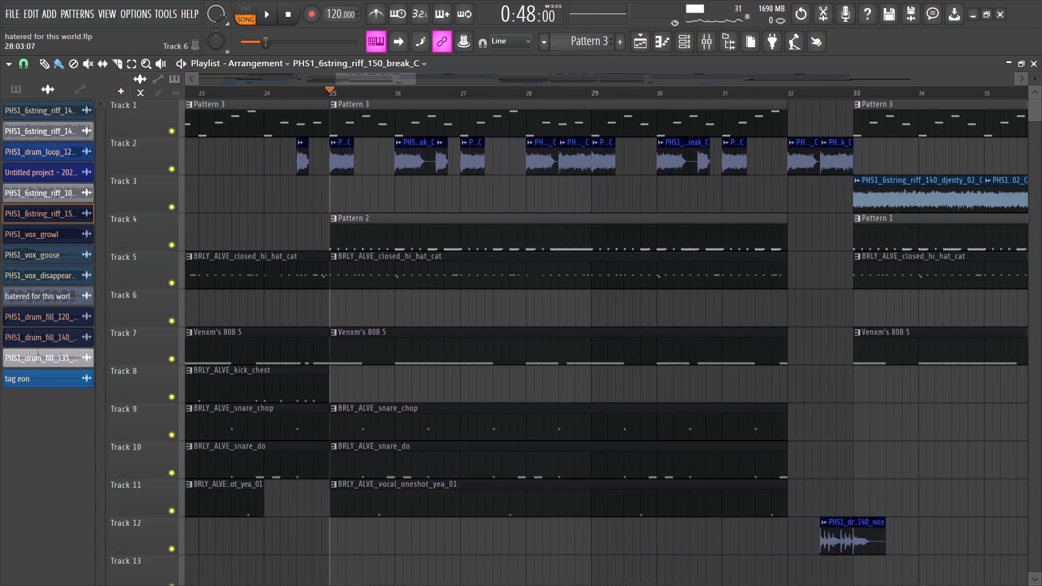
scroll(244, 157, down, 3)
drag(282, 157, 207, 157)
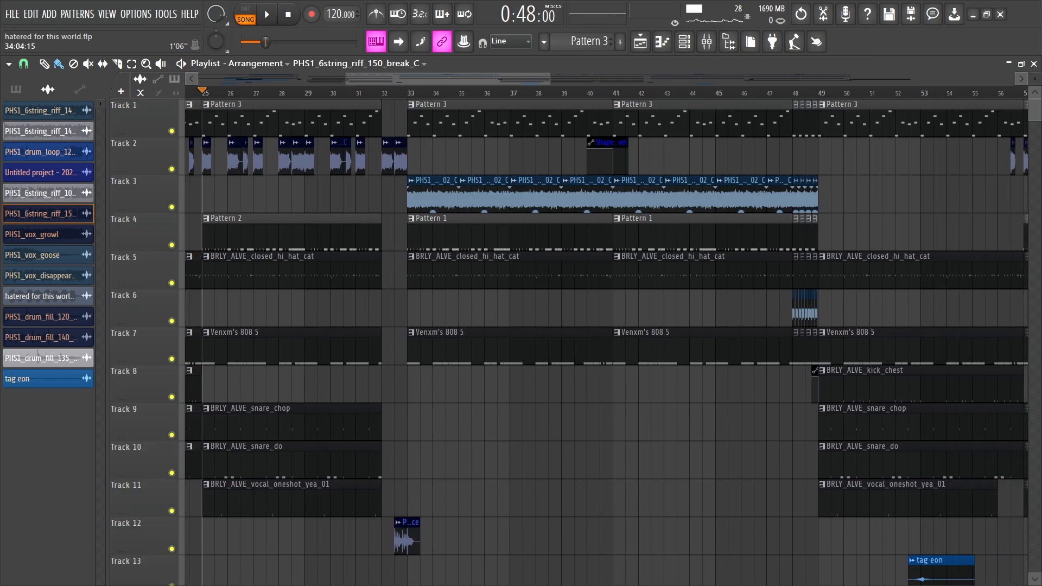
Place the playhead at bar 40 and play the ShaperBox2 - Mix level automation on Track 2
drag(418, 92, 596, 93)
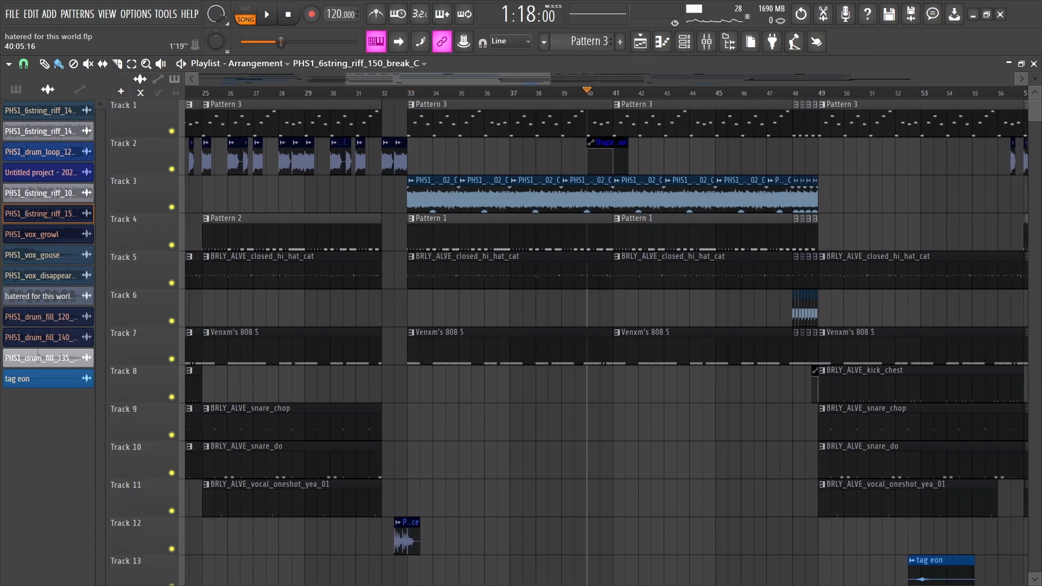
scroll(596, 92, up, 3)
key(space)
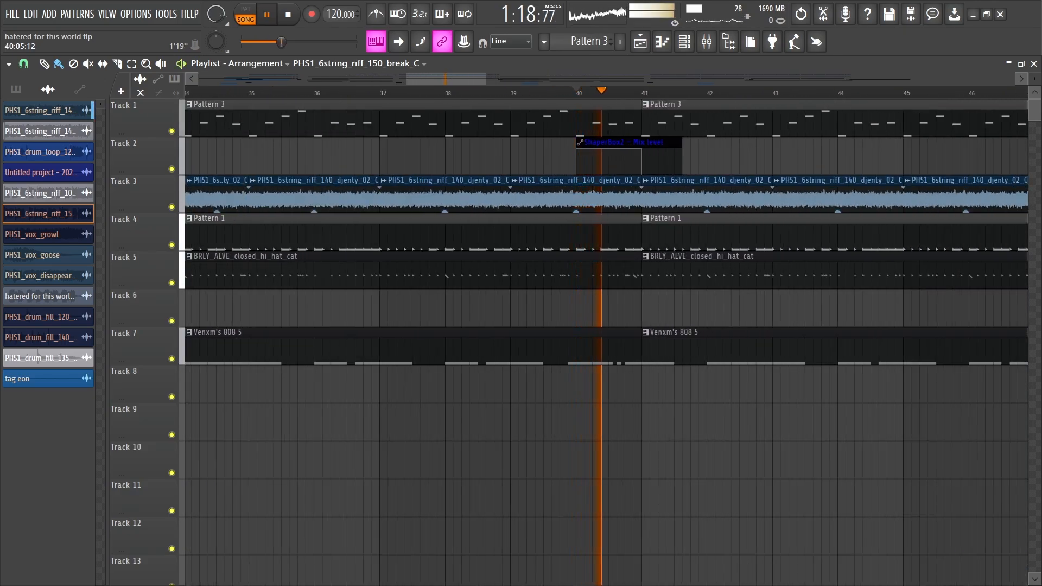
key(space)
Examine the section around the bar 40 ShaperBox2 automation and replay its transition into bar 41
scroll(576, 93, down, 3)
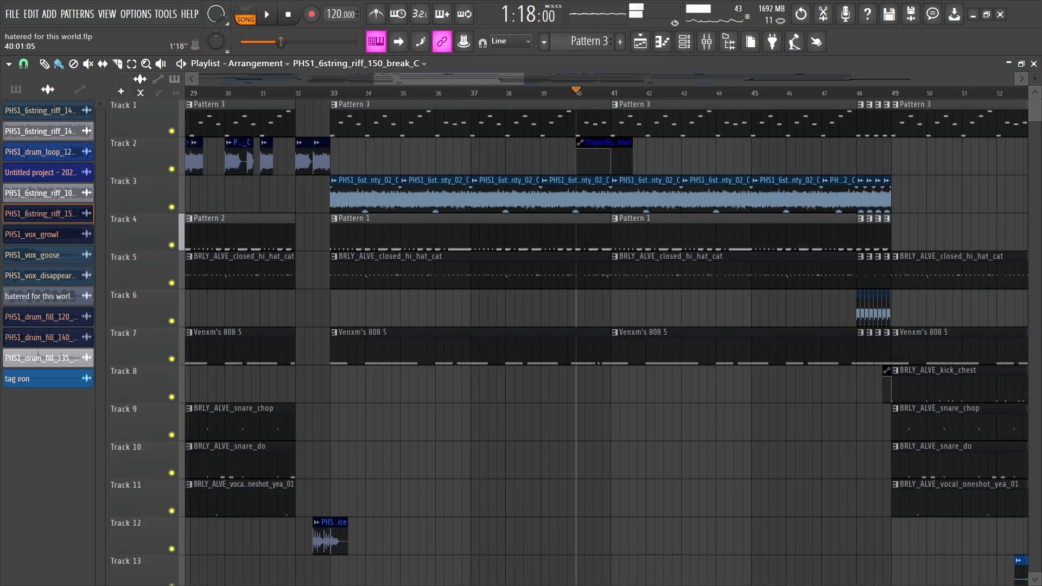
scroll(576, 93, up, 4)
scroll(576, 93, down, 3)
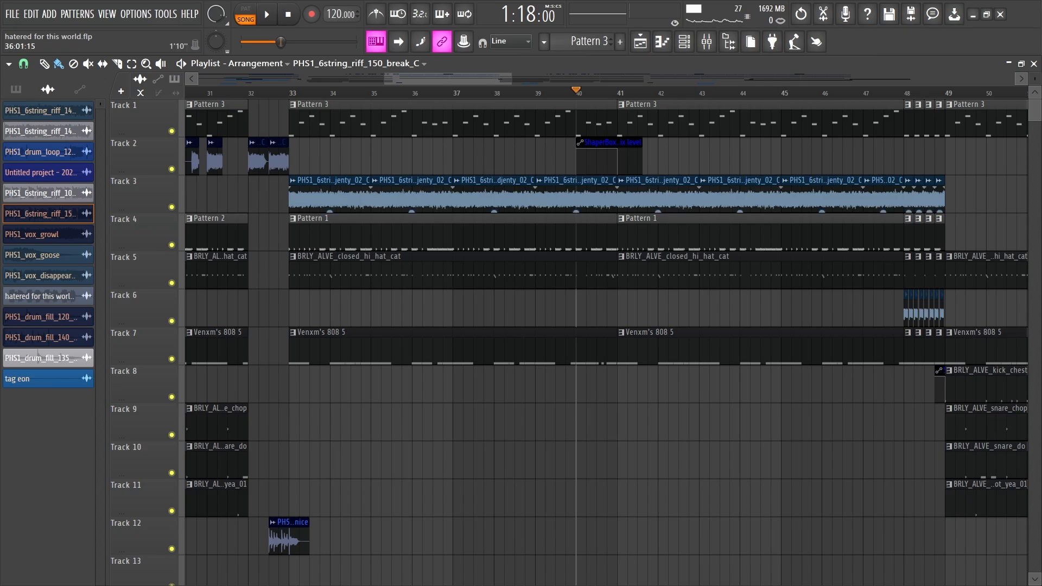
key(space)
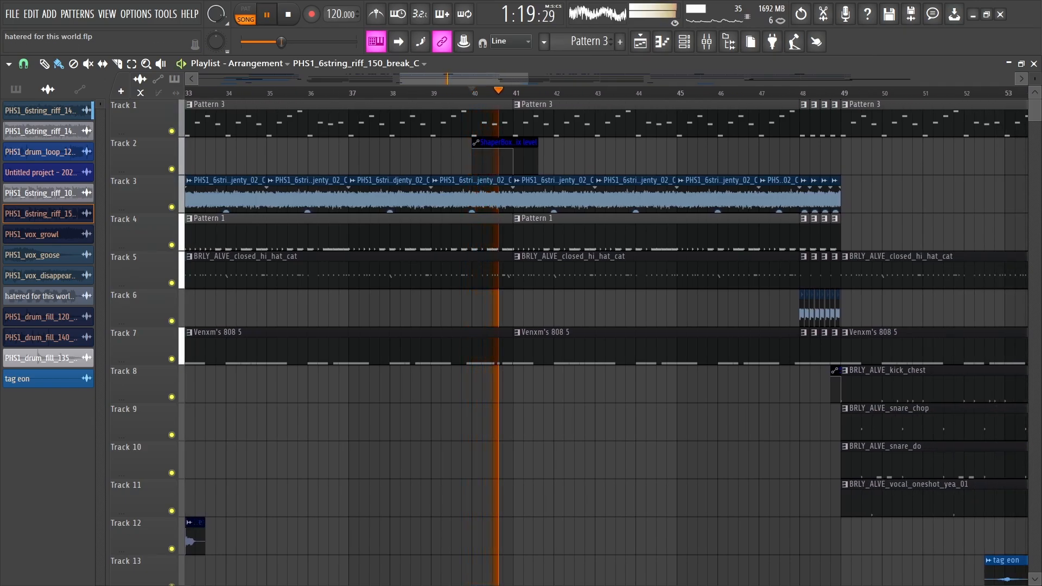
key(space)
Move the playhead to the long break riff clips at bar 65 and undo the accidental shift of the first one
scroll(606, 342, right, 3)
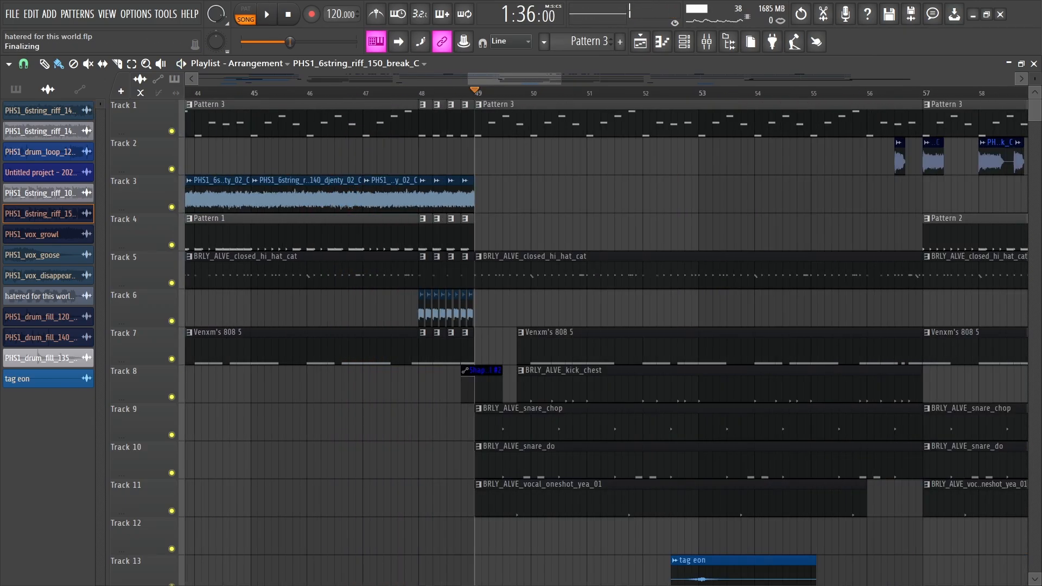
drag(475, 92, 626, 79)
mouse_move(403, 91)
mouse_down()
mouse_move(753, 91)
mouse_move(402, 91)
mouse_up()
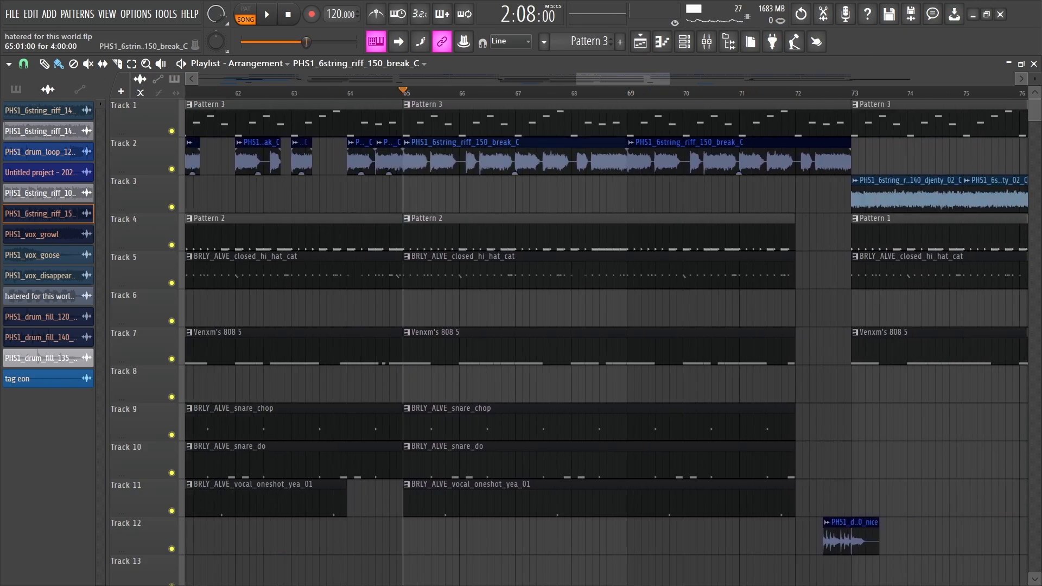
drag(466, 160, 473, 198)
key(ctrl+z)
Place the playhead at bar 88, where the Portal - Mix level automation clip on Track 9 starts
scroll(607, 217, down, 2)
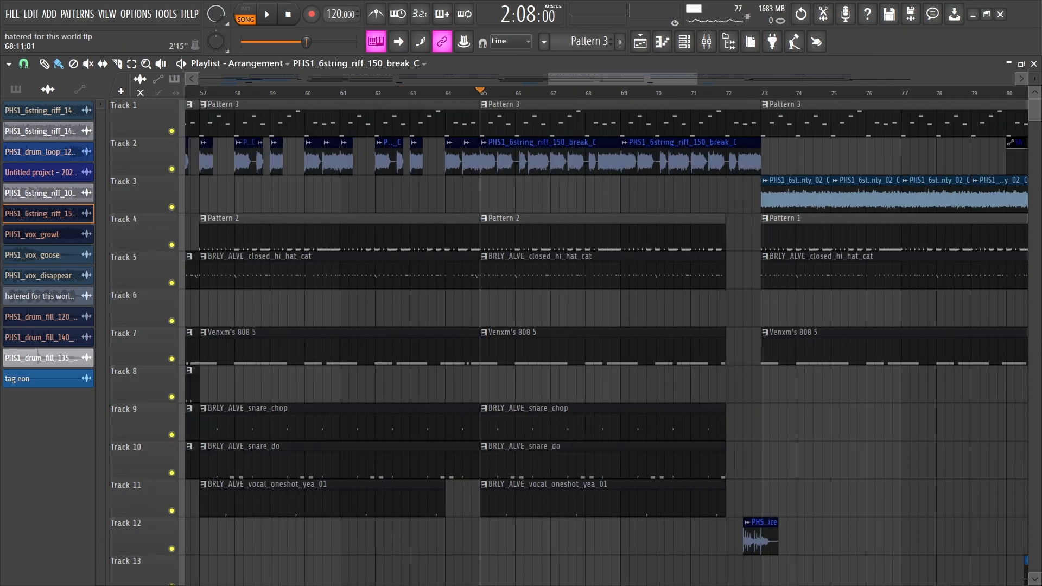
scroll(607, 217, right, 3)
click(457, 91)
drag(457, 91, 439, 91)
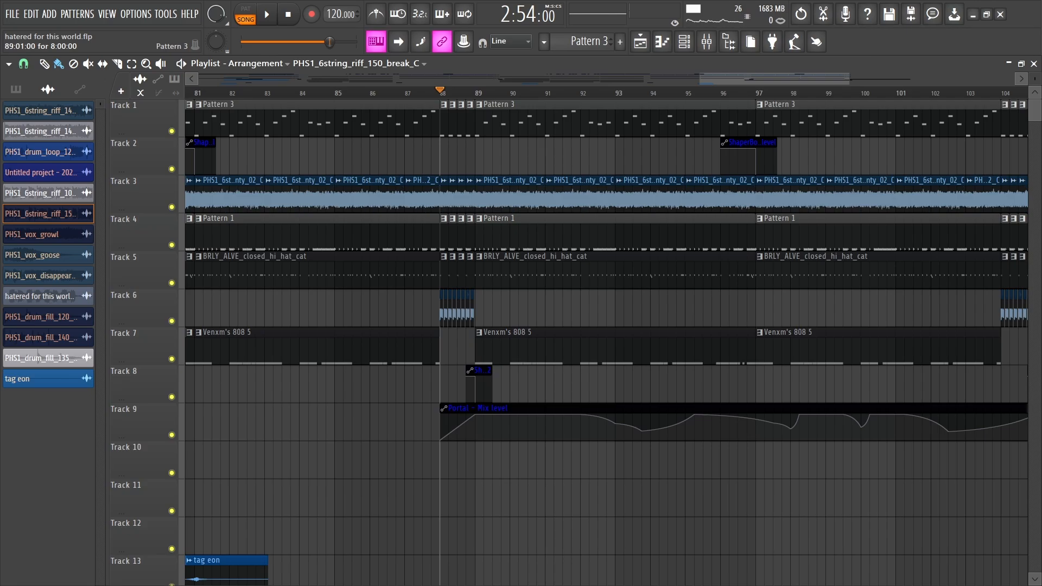
Examine the final section's Portal automation and chopped Track 6 audio from bar 88, comparing it with the preceding section from bar 73
scroll(480, 347, up, 2)
scroll(480, 347, down, 2)
scroll(480, 347, up, 2)
scroll(480, 347, down, 2)
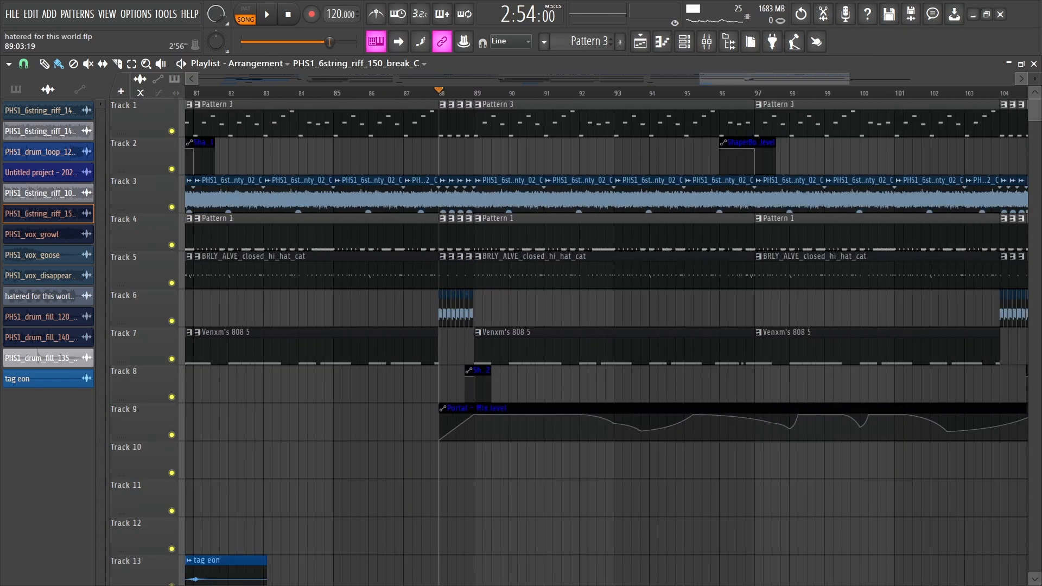
scroll(696, 347, right, 1)
scroll(695, 347, right, 1)
scroll(696, 347, left, 6)
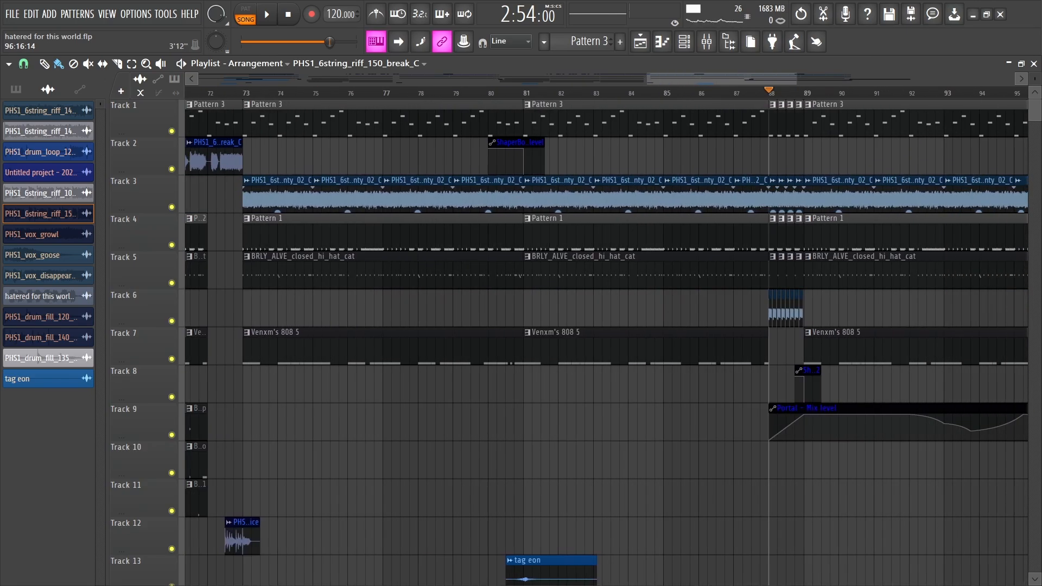
scroll(695, 347, right, 4)
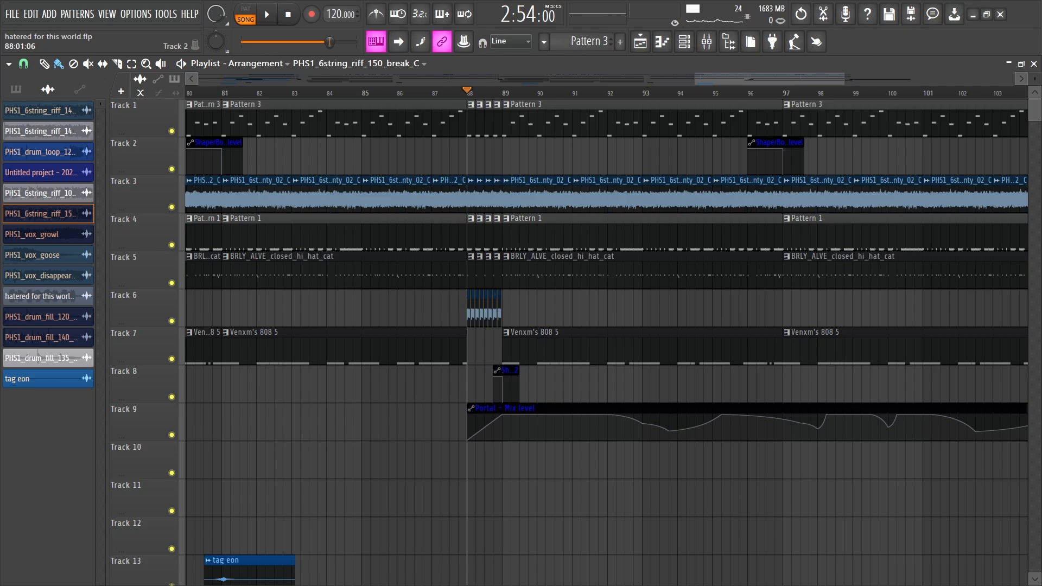
scroll(497, 157, up, 3)
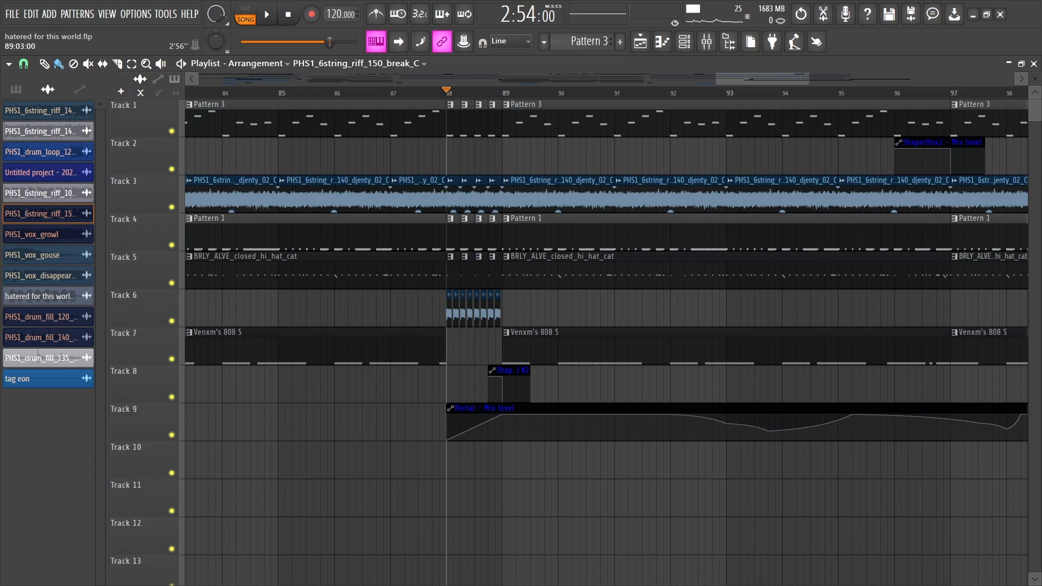
Play the final section from bar 88 through the Portal - Mix level automation, and stop playback
key(space)
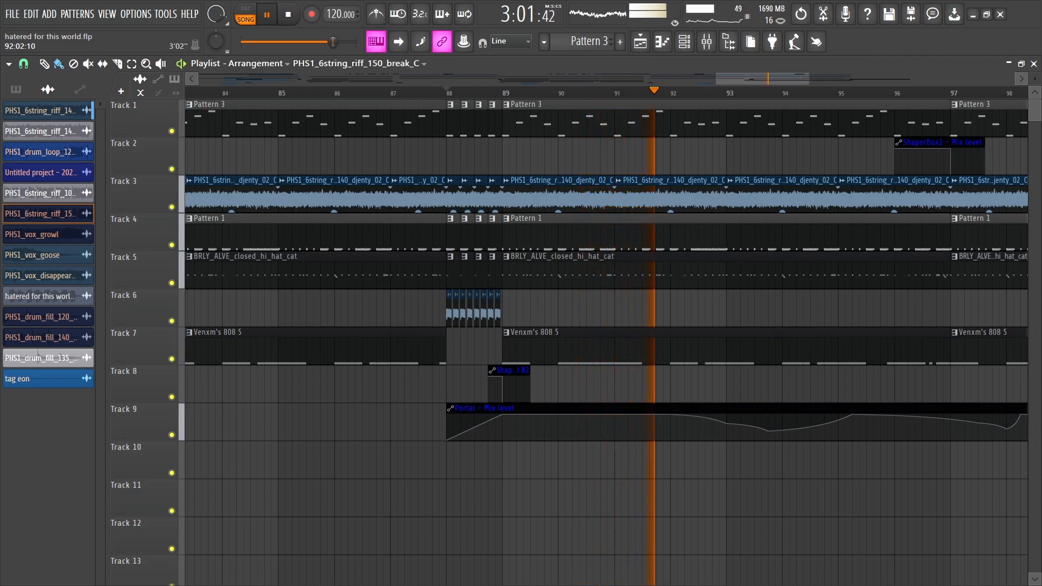
scroll(673, 342, down, 3)
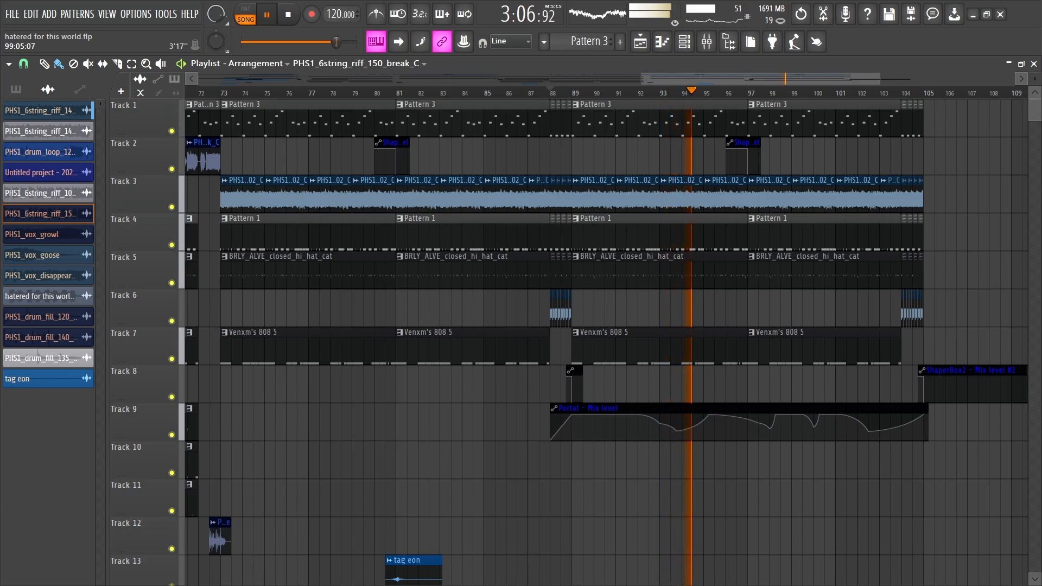
key(space)
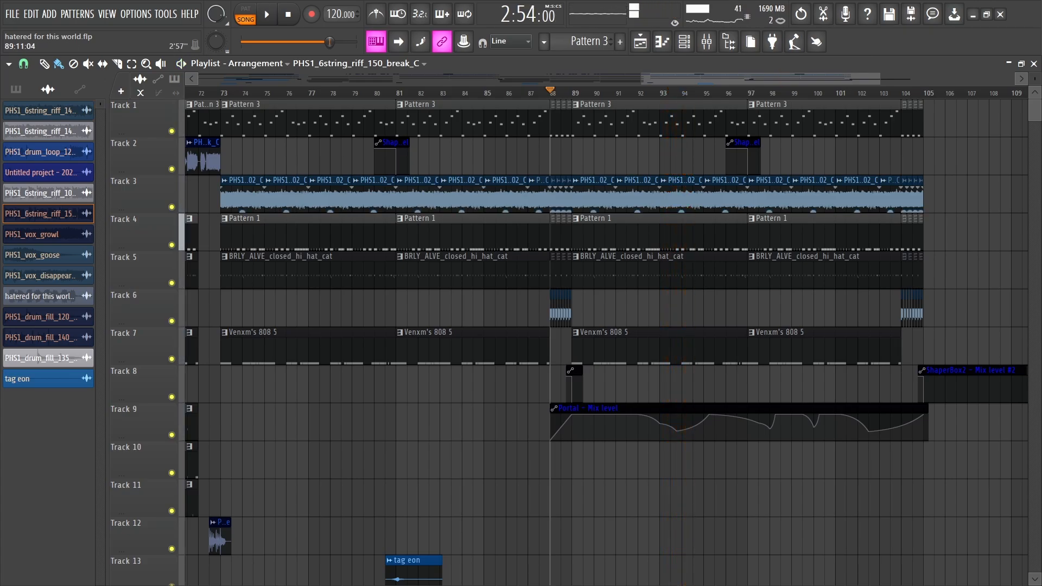
Review the whole arrangement down to the lower tracks and return the playhead to bar 1
scroll(596, 326, down, 3)
scroll(597, 326, down, 2)
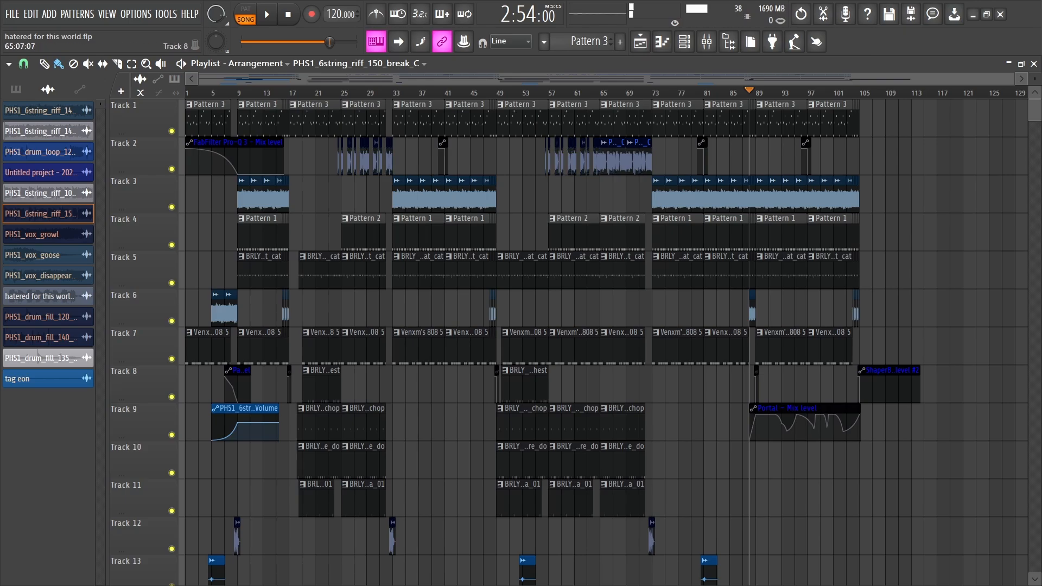
scroll(597, 325, down, 3)
scroll(596, 326, down, 4)
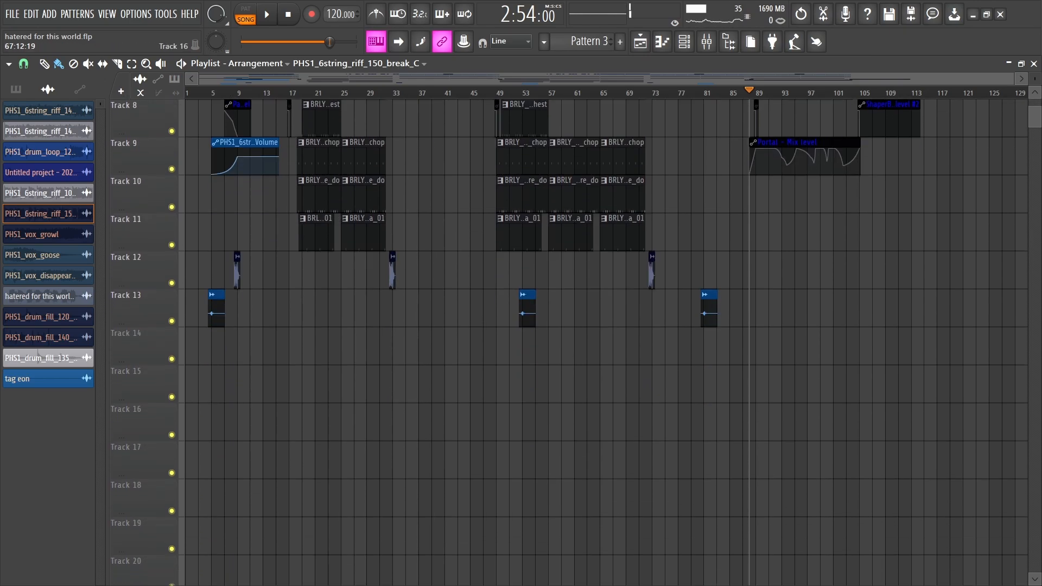
scroll(596, 326, up, 5)
scroll(597, 326, up, 2)
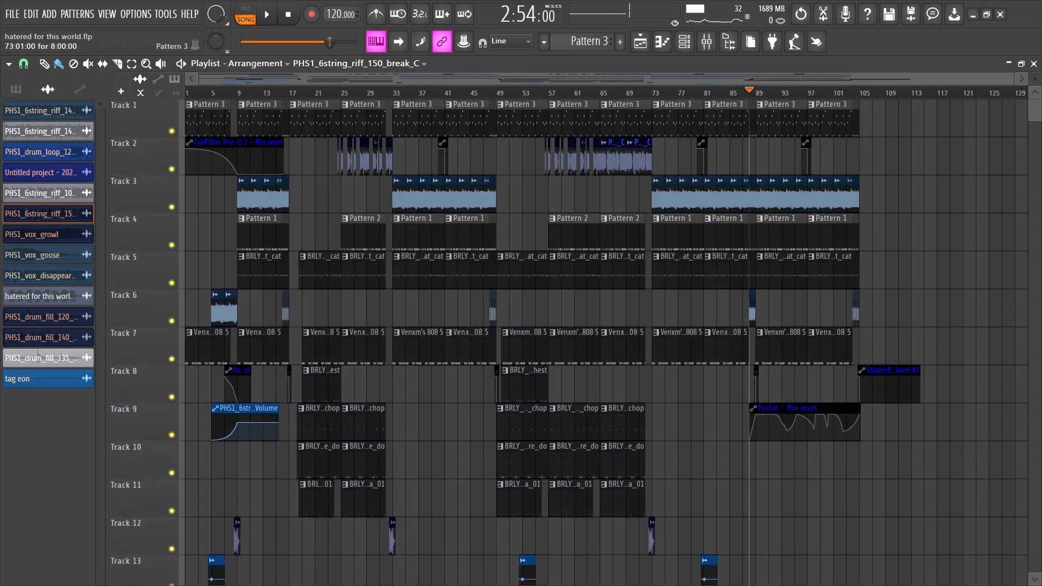
click(464, 92)
drag(464, 92, 186, 93)
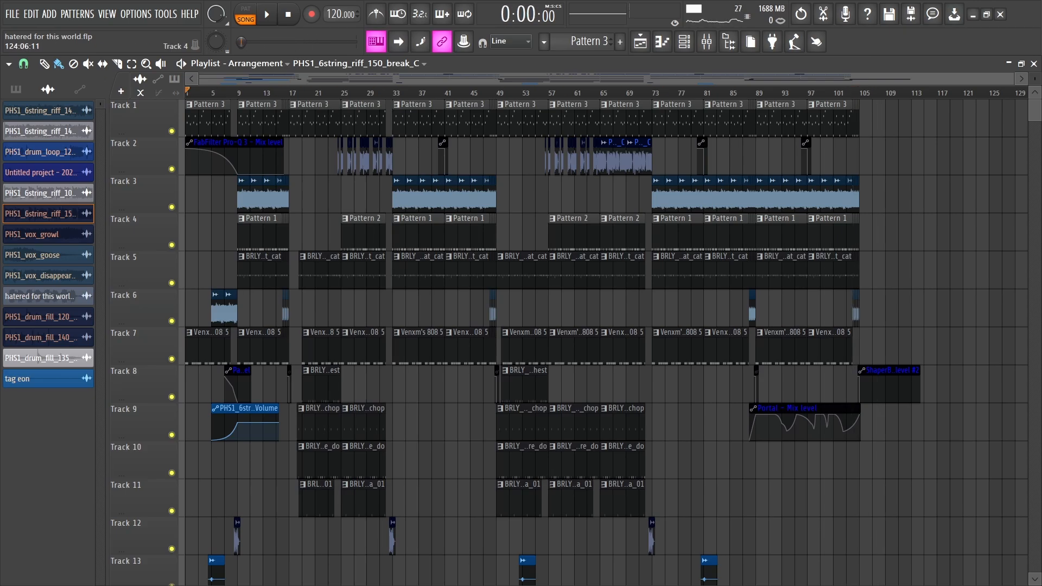